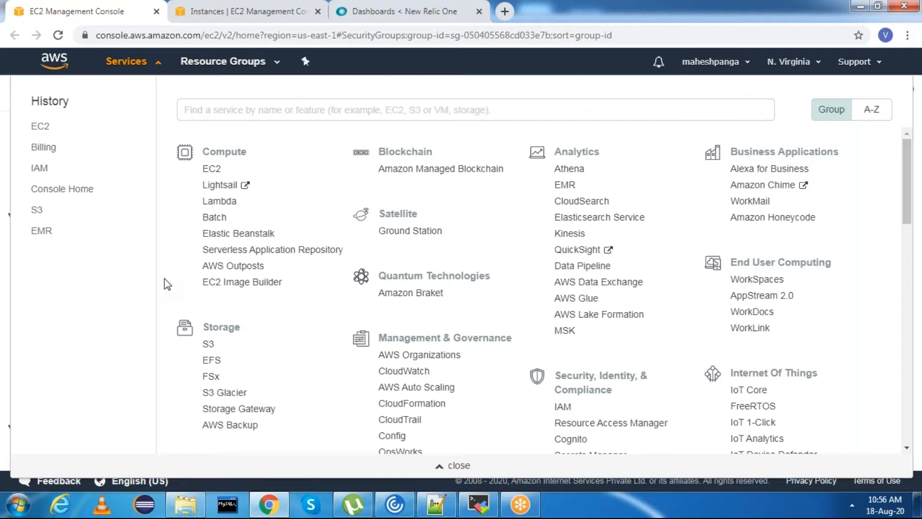
Search Google for "new relic" in a new tab, open the New Relic website, and close that tab.
click(503, 16)
click(503, 37)
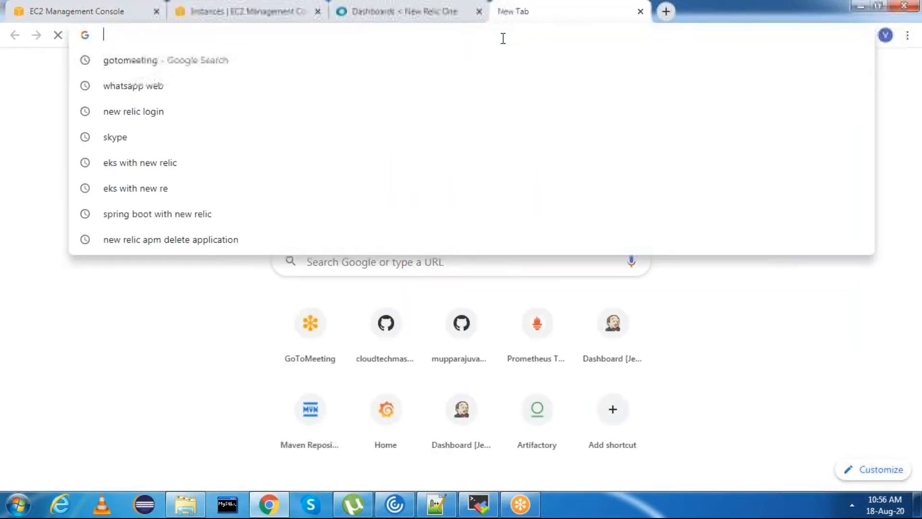
text(ne)
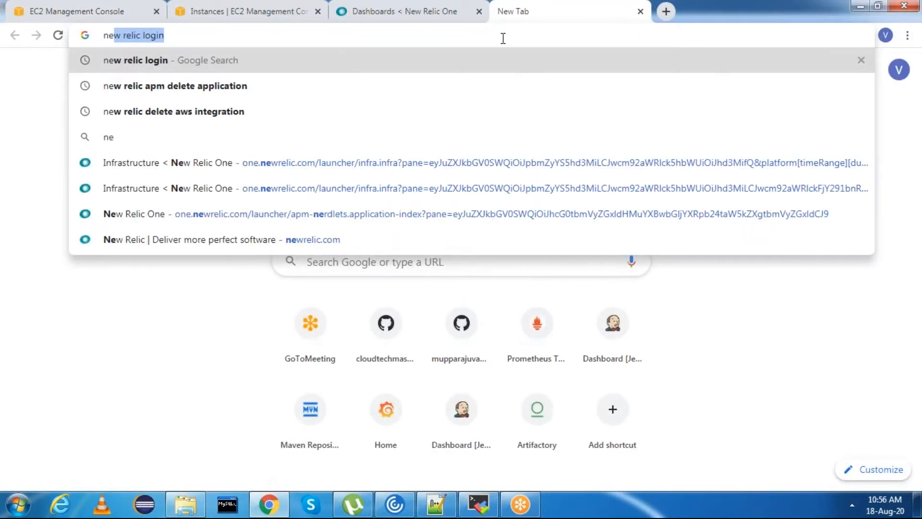
text(w relic)
key(Return)
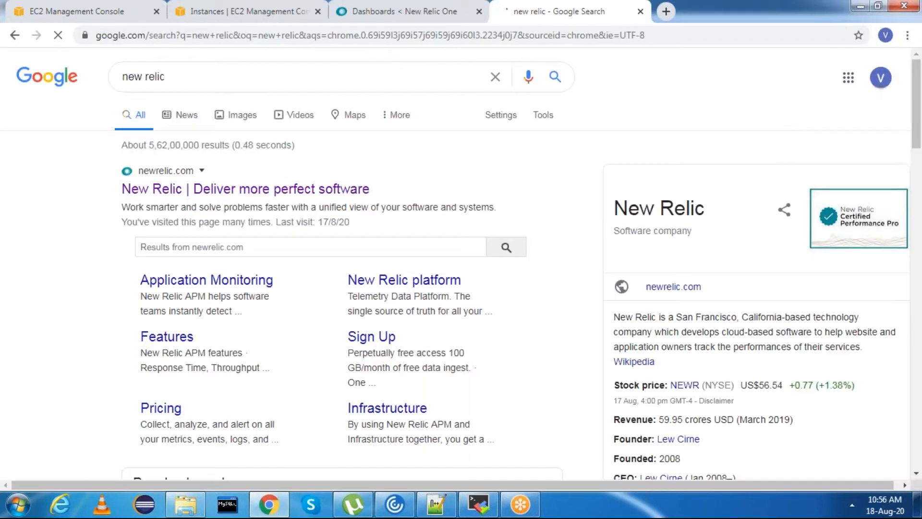
click(355, 189)
right_click(532, 19)
click(557, 142)
Switch to New Relic One and open the AWS integrations under Infrastructure.
click(408, 12)
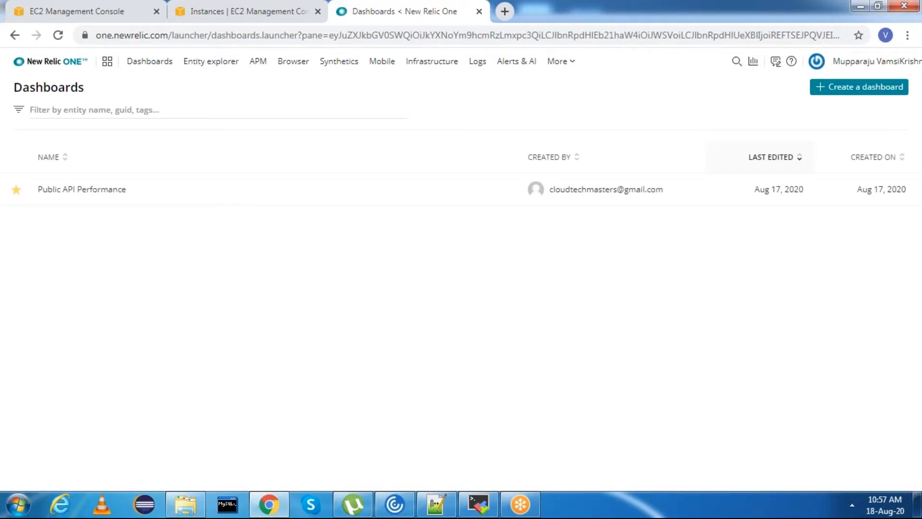
click(438, 65)
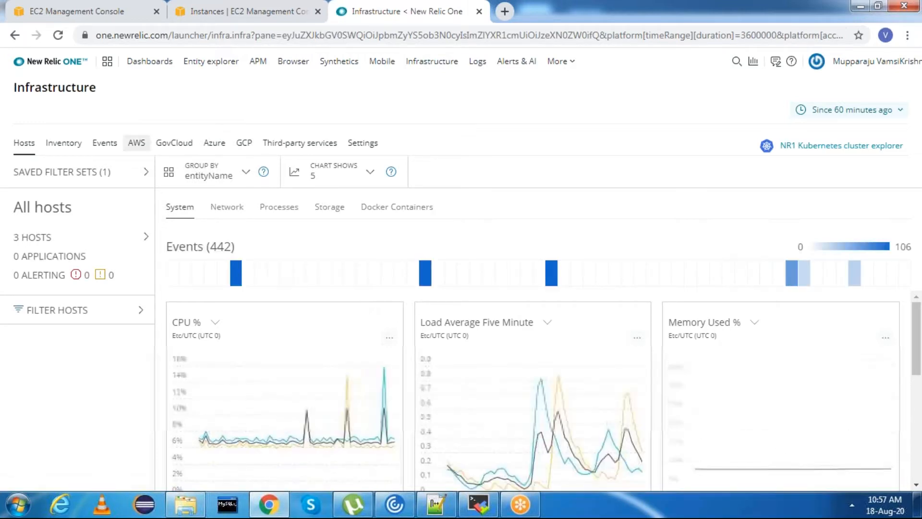
click(143, 149)
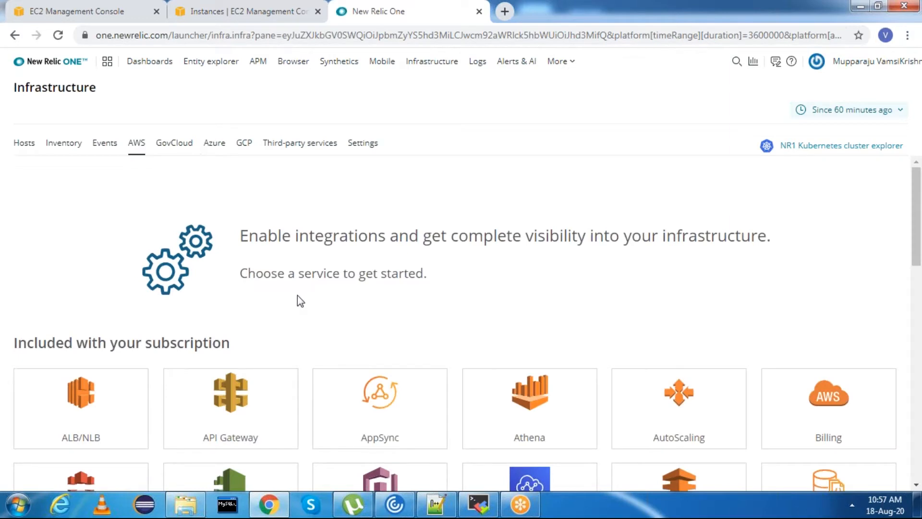
Choose the EC2 service from the available AWS integrations.
scroll(297, 295, down, 1)
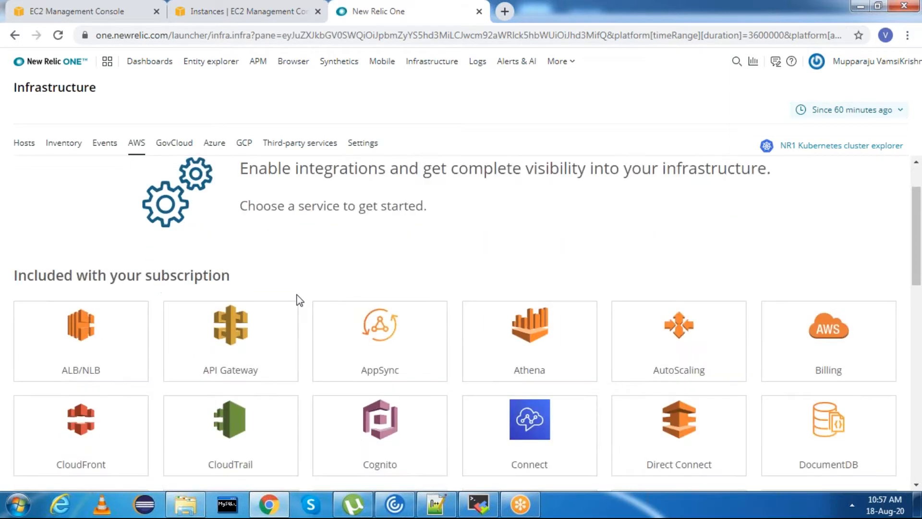
scroll(296, 294, down, 2)
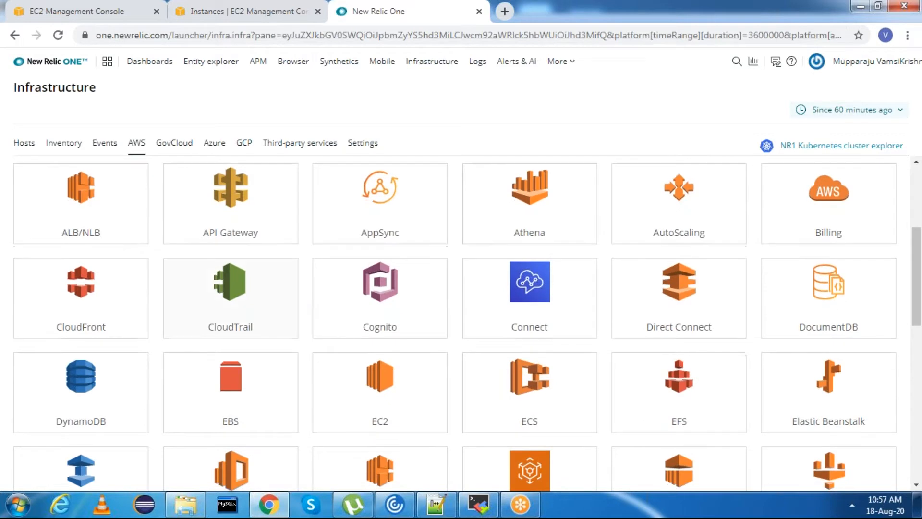
scroll(295, 294, down, 2)
scroll(296, 297, down, 1)
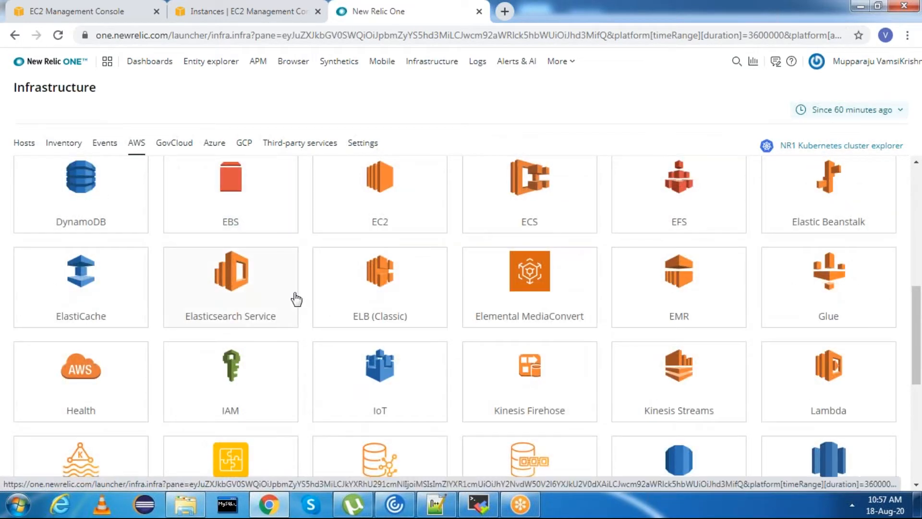
scroll(296, 299, up, 1)
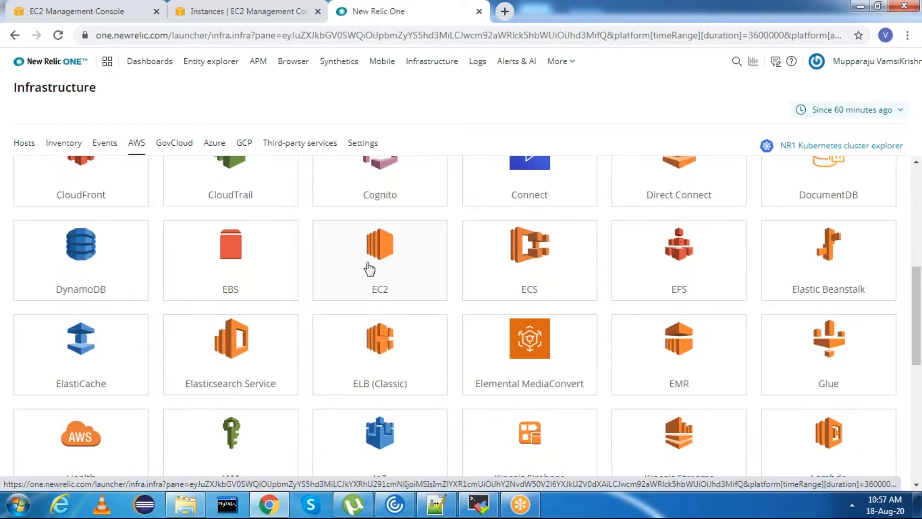
click(386, 281)
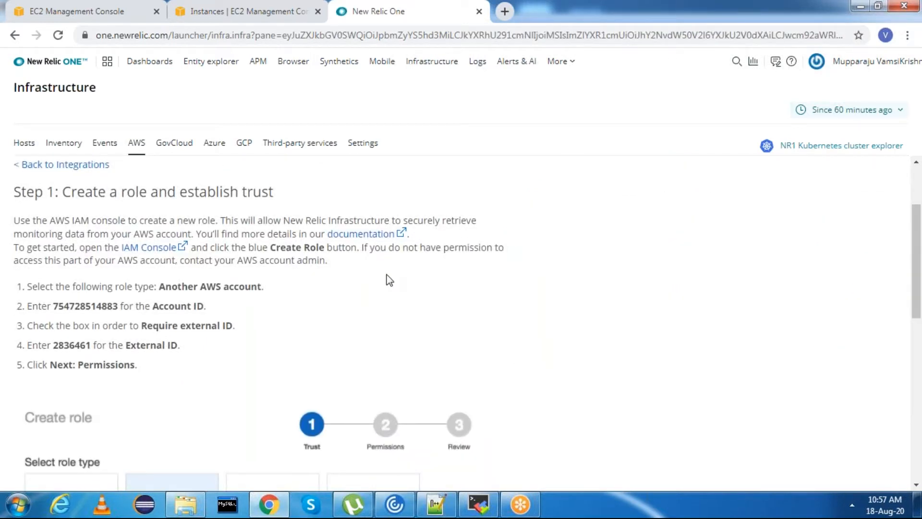
Read the Step 1 instructions for creating a role and establishing trust through the AWS IAM console.
scroll(389, 280, down, 1)
scroll(137, 268, up, 2)
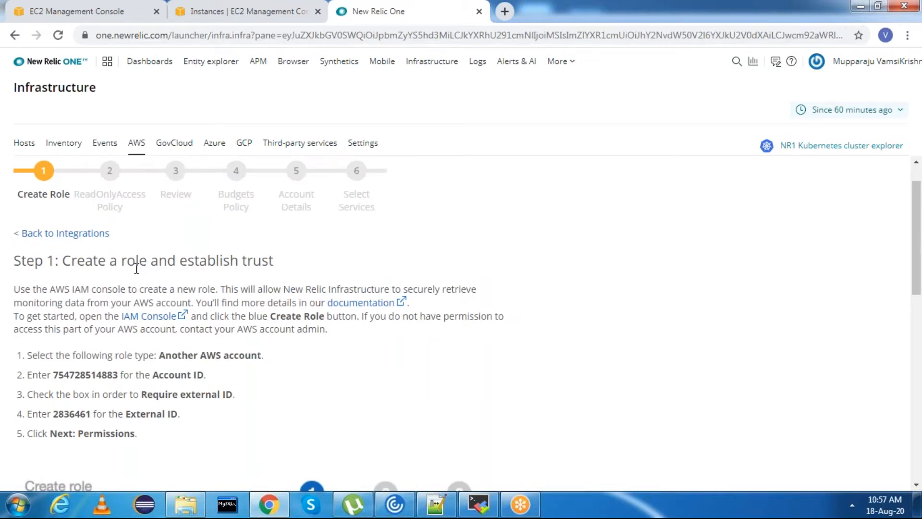
drag(63, 263, 338, 258)
click(336, 251)
drag(30, 290, 154, 290)
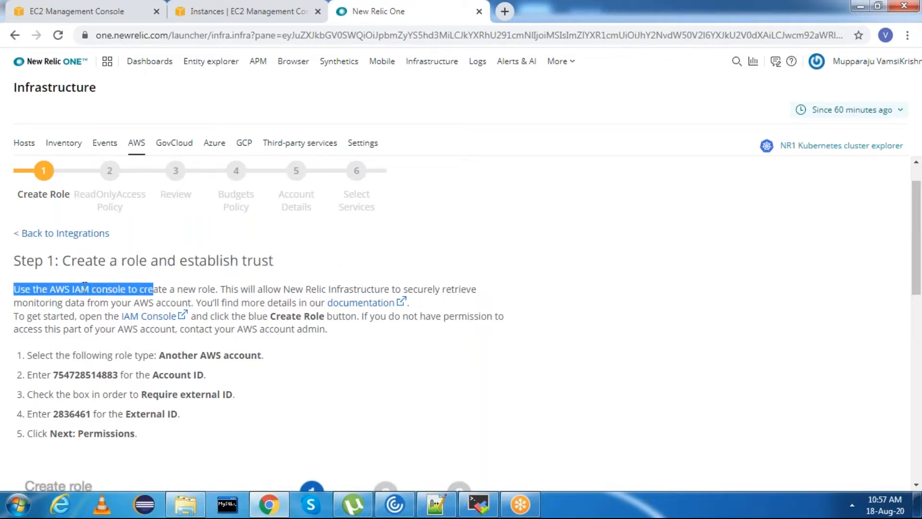
click(113, 290)
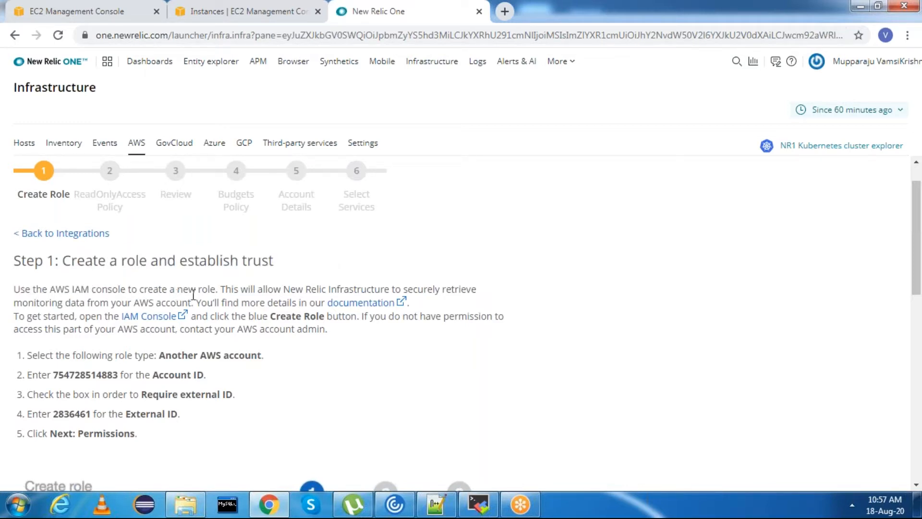
Open the AWS IAM console in a separate tab and close the extra EC2 Management Console tab.
click(189, 13)
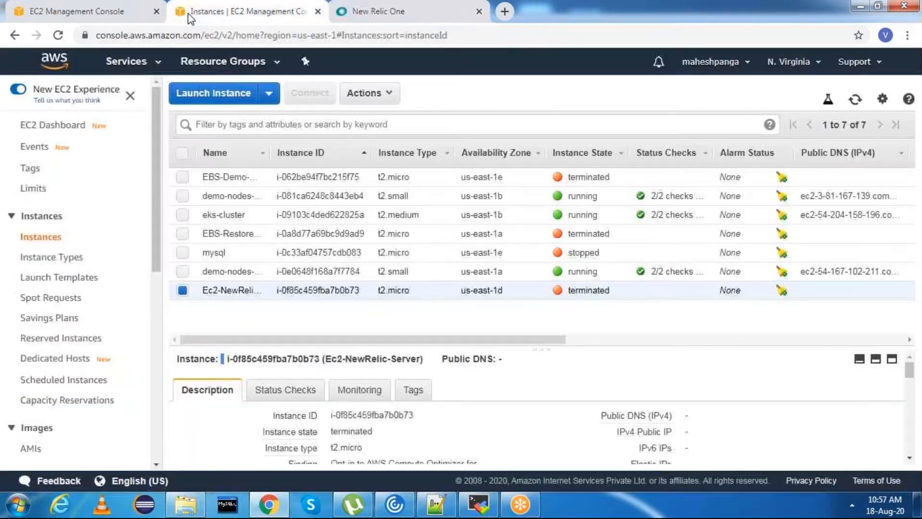
click(126, 61)
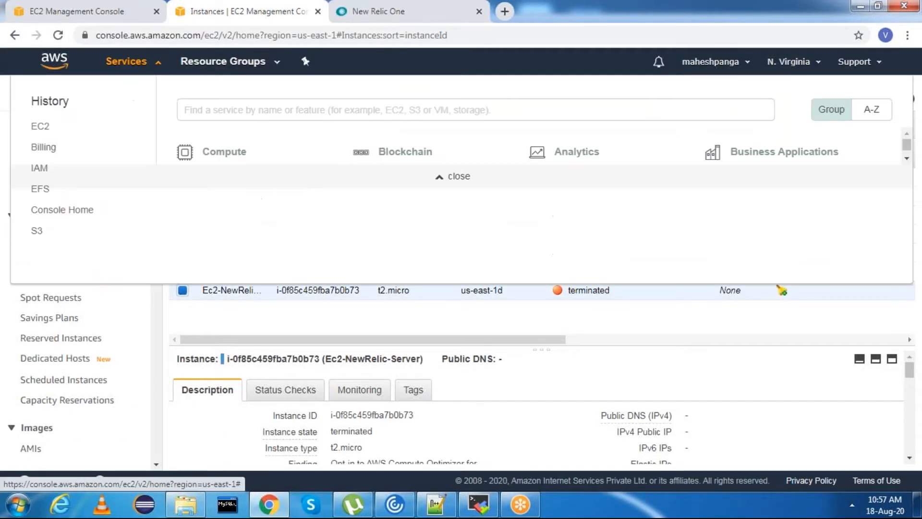
middle_click(43, 168)
click(355, 21)
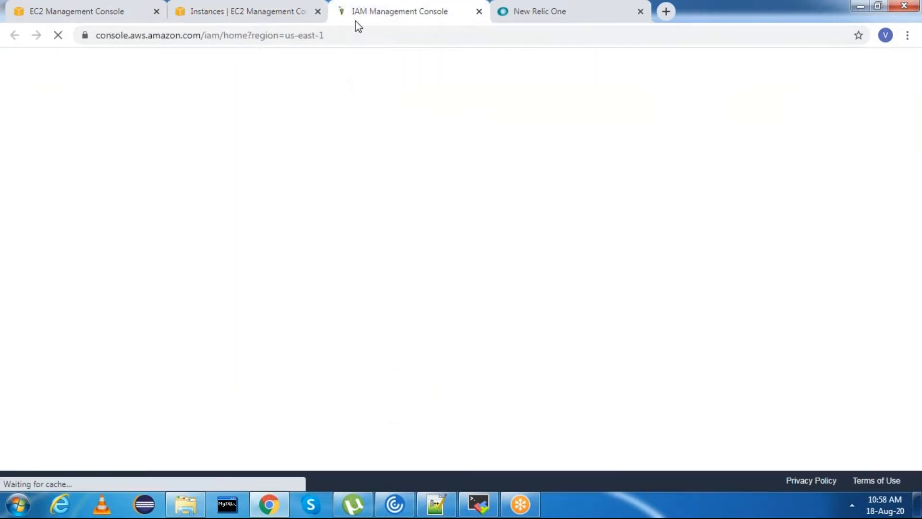
click(157, 11)
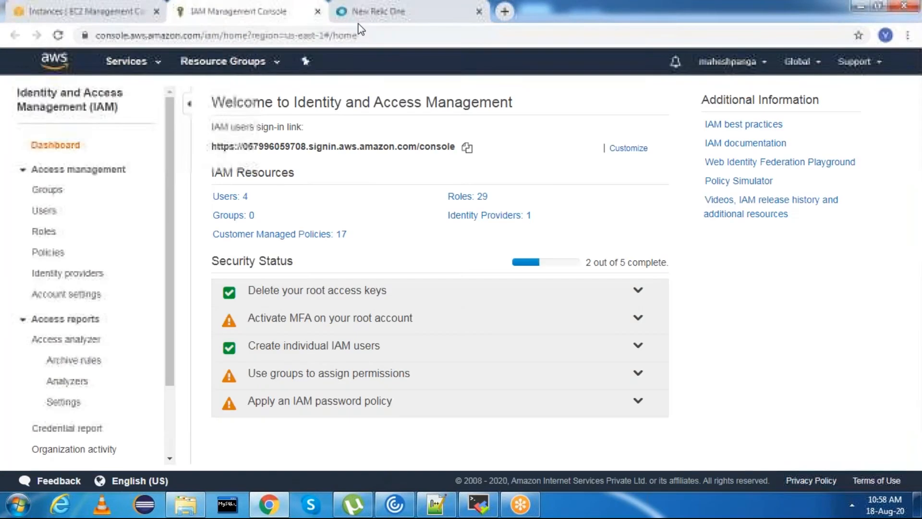
Check the role type in the New Relic instructions and start a new IAM role with Another AWS account as trusted entity.
click(357, 20)
scroll(129, 329, down, 4)
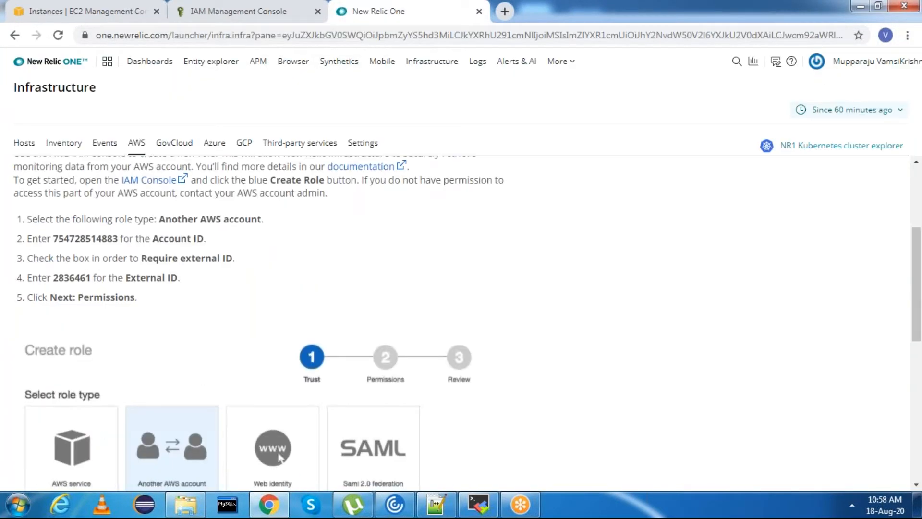
scroll(57, 265, down, 1)
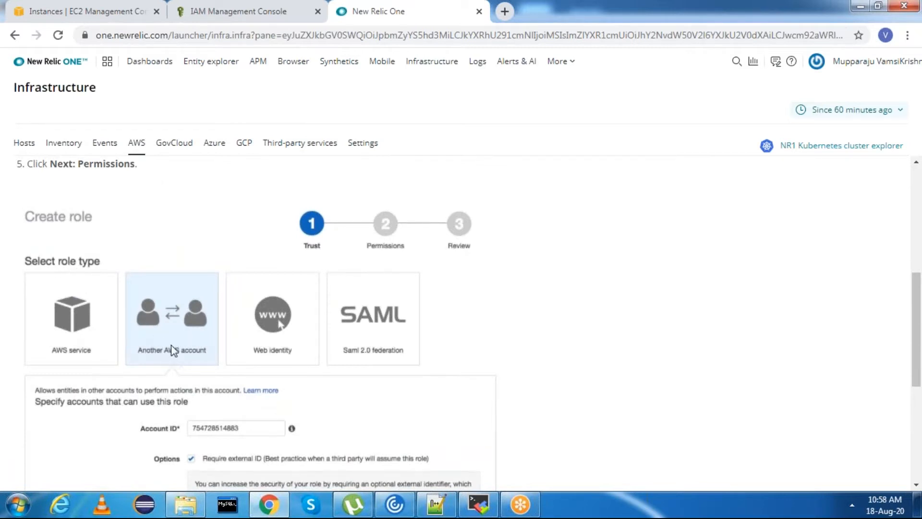
click(217, 12)
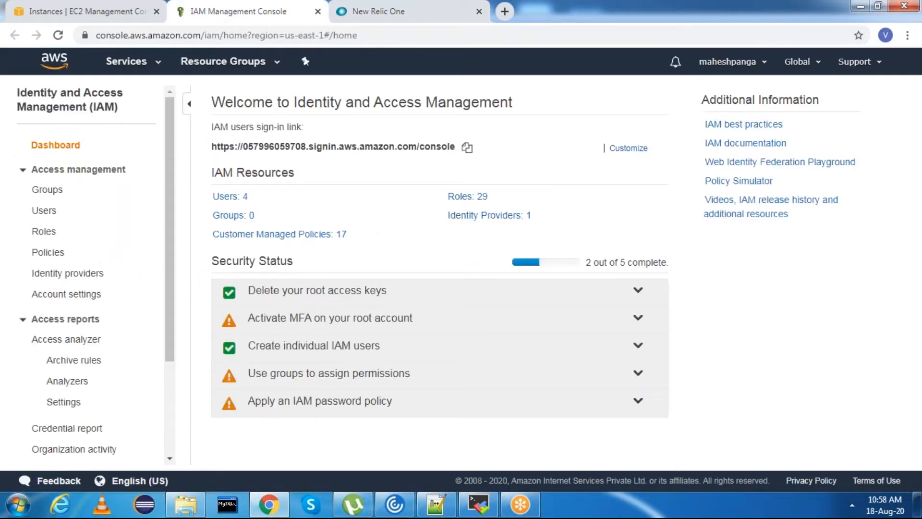
click(51, 233)
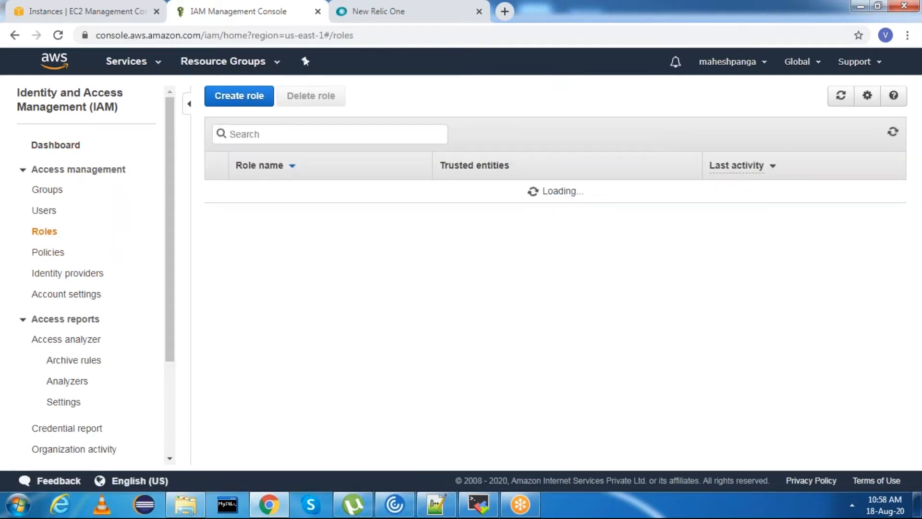
click(233, 412)
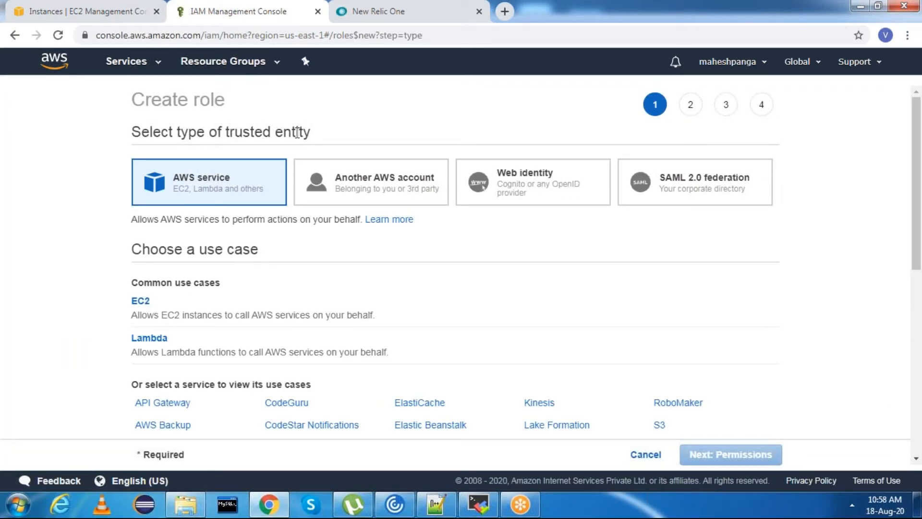
click(363, 193)
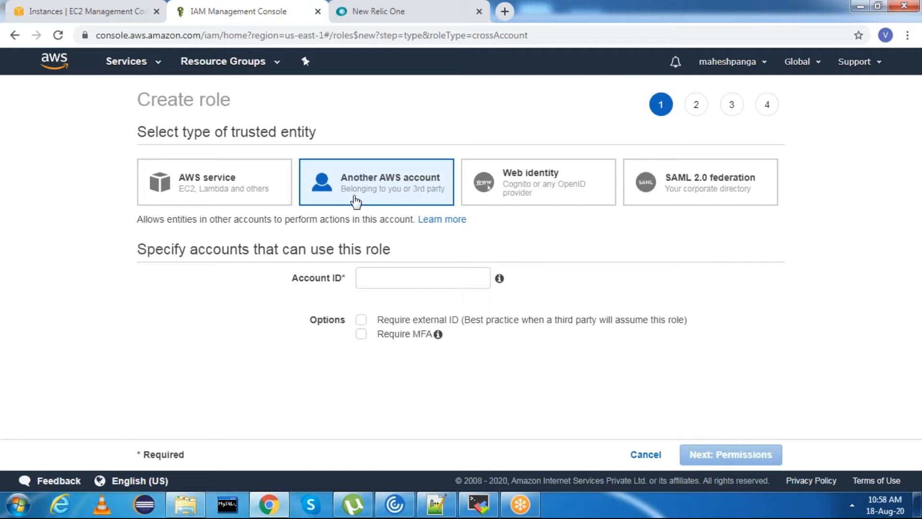
Copy the account ID from the New Relic instructions into the role's Account ID field, removing the trailing space.
drag(150, 250, 422, 247)
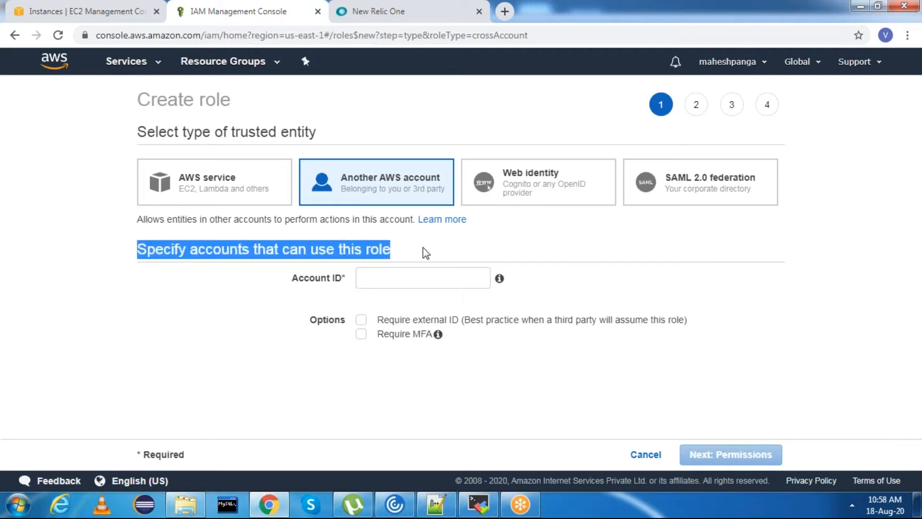
click(420, 247)
click(408, 275)
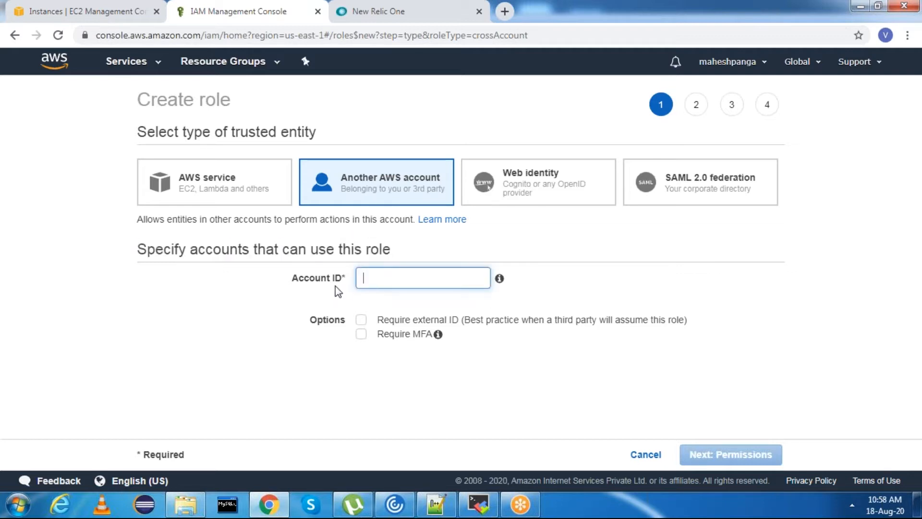
click(364, 22)
scroll(125, 335, up, 5)
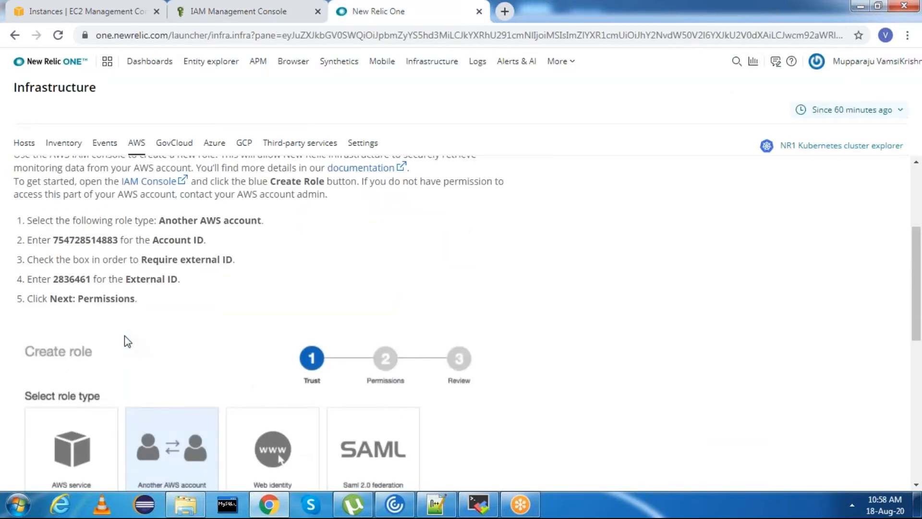
double_click(65, 376)
right_click(64, 375)
click(86, 387)
click(216, 12)
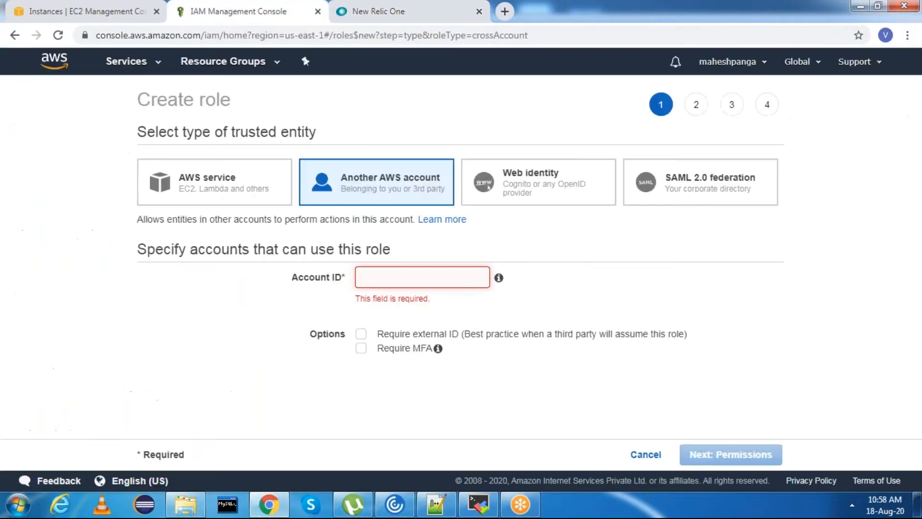
key(ctrl+v)
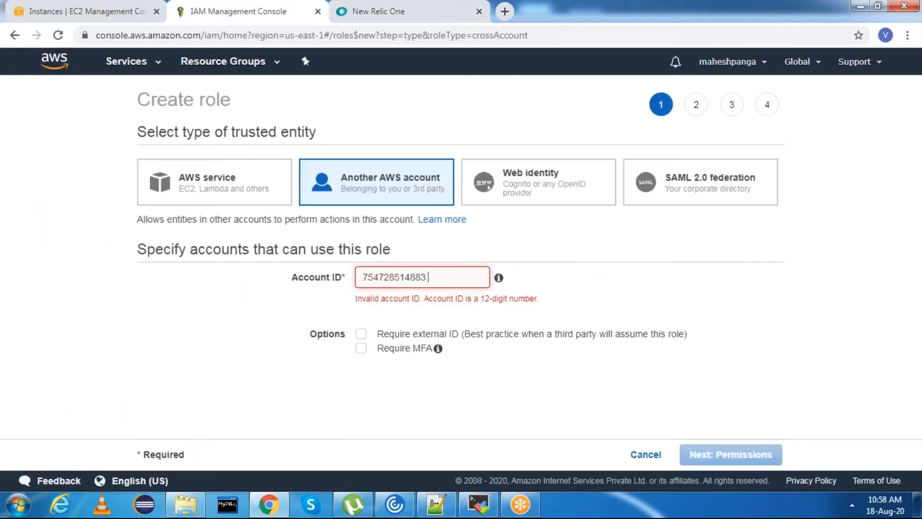
key(BackSpace)
click(276, 312)
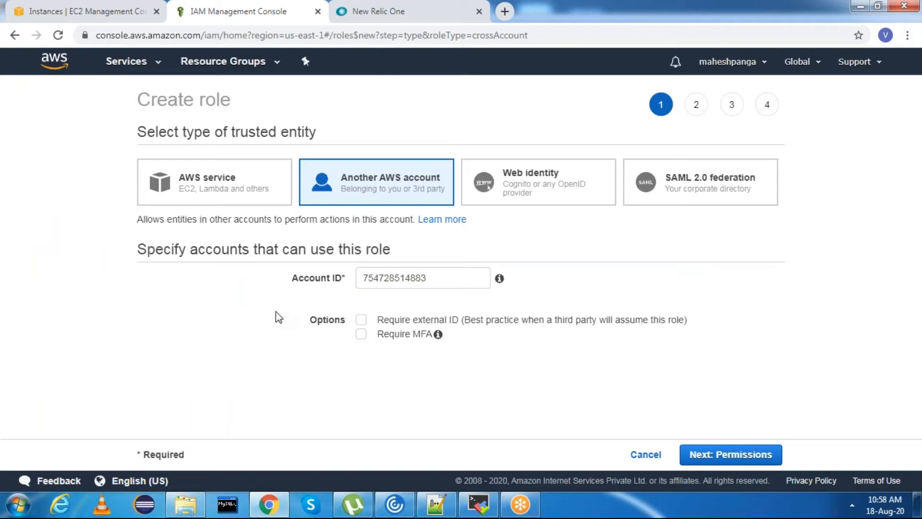
Enable the Require external ID option for the new role.
drag(379, 323, 461, 329)
click(497, 336)
click(360, 321)
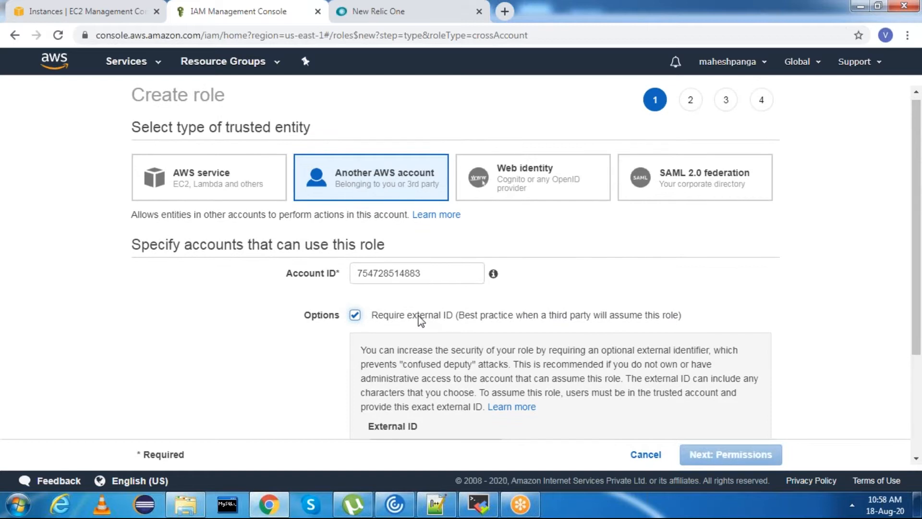
Copy the external ID from the New Relic instructions into the role's External ID field without the trailing space and continue to permissions.
scroll(421, 319, down, 2)
scroll(421, 319, down, 1)
click(402, 323)
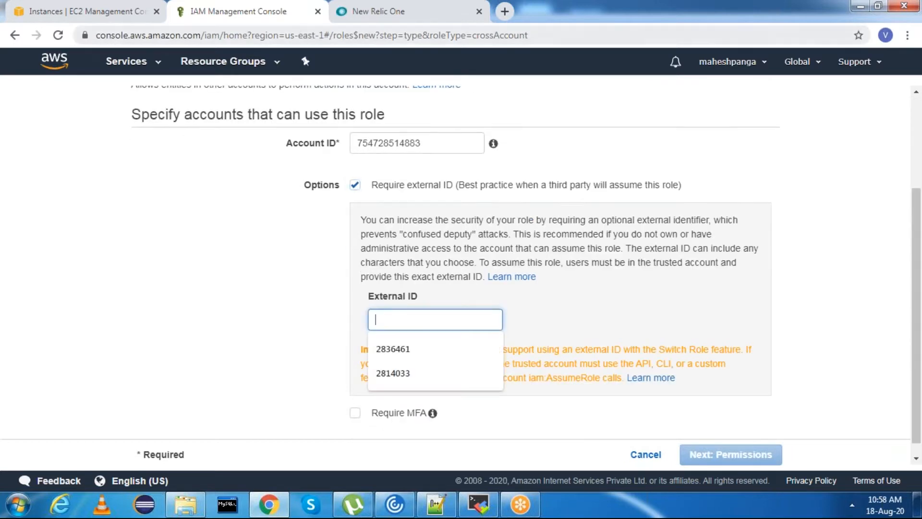
click(368, 11)
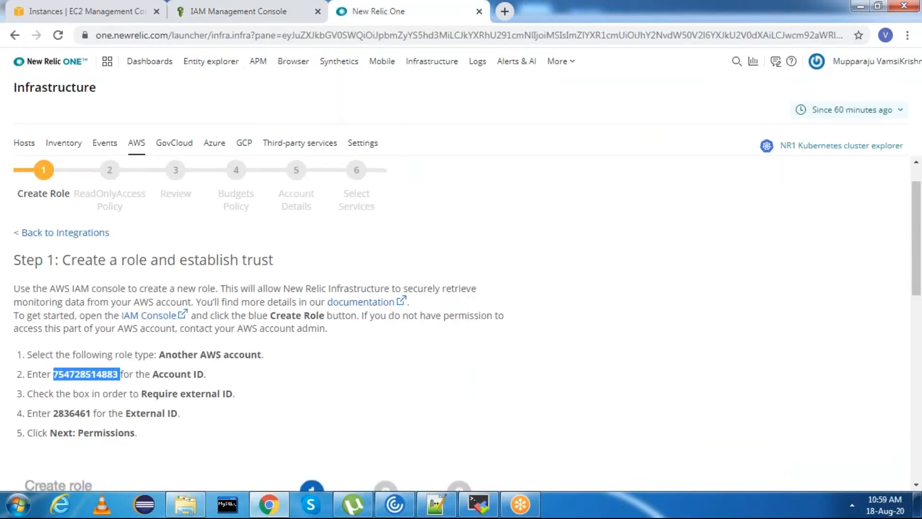
scroll(192, 288, down, 3)
double_click(79, 279)
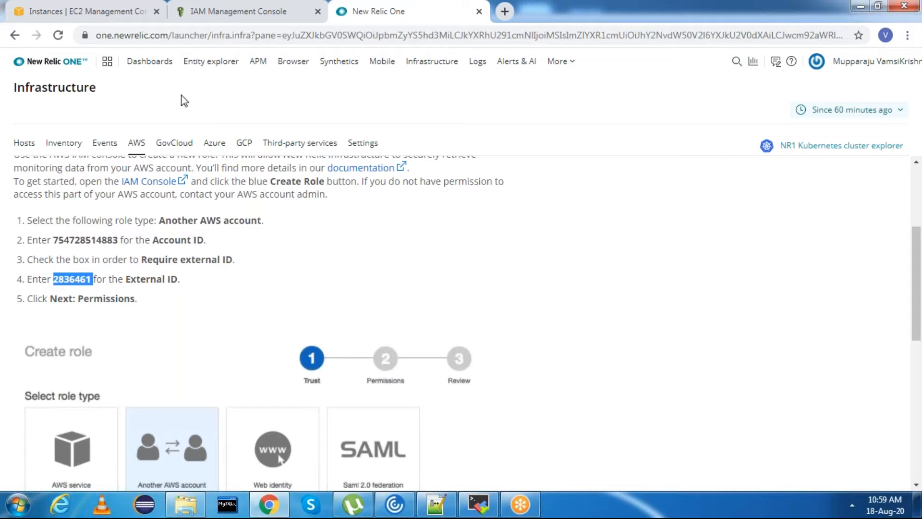
click(227, 17)
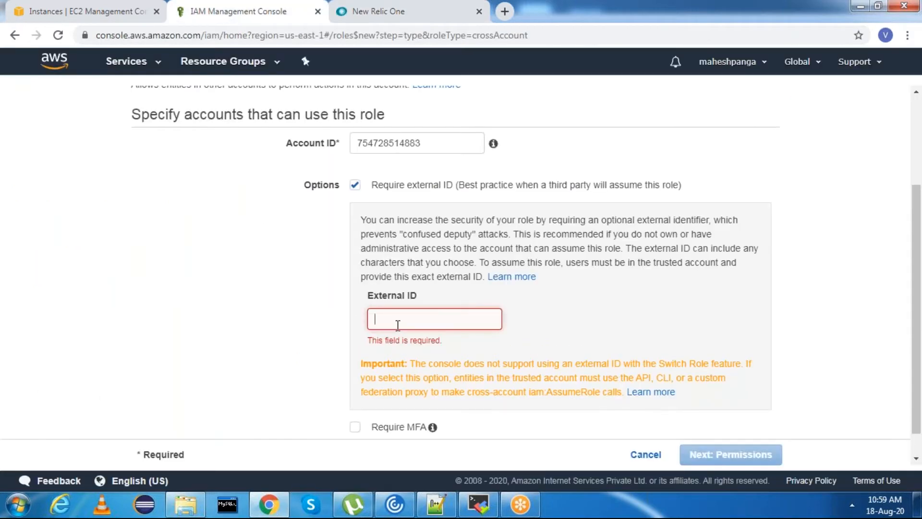
key(ctrl+v)
key(BackSpace)
click(255, 356)
scroll(255, 356, down, 1)
click(696, 445)
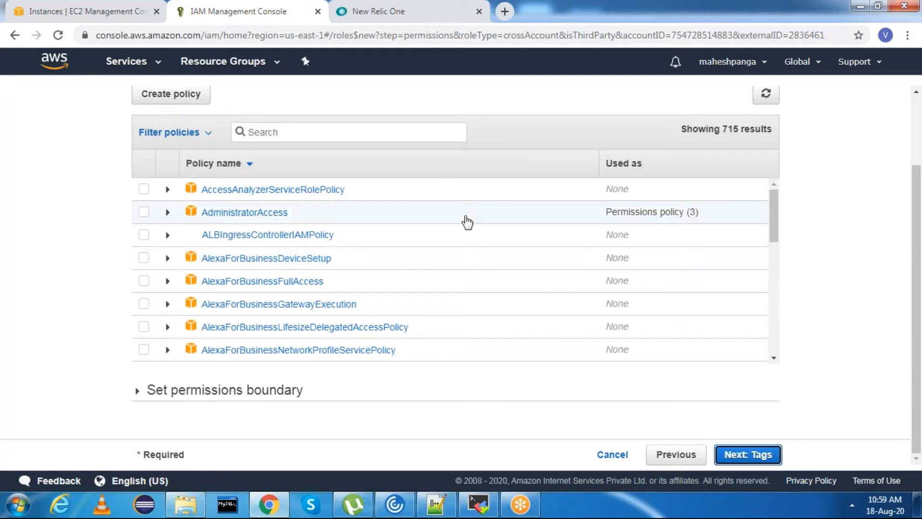
Find and attach the ReadOnlyAccess policy to the role, then continue past the optional tags to the review.
click(313, 138)
text(Re)
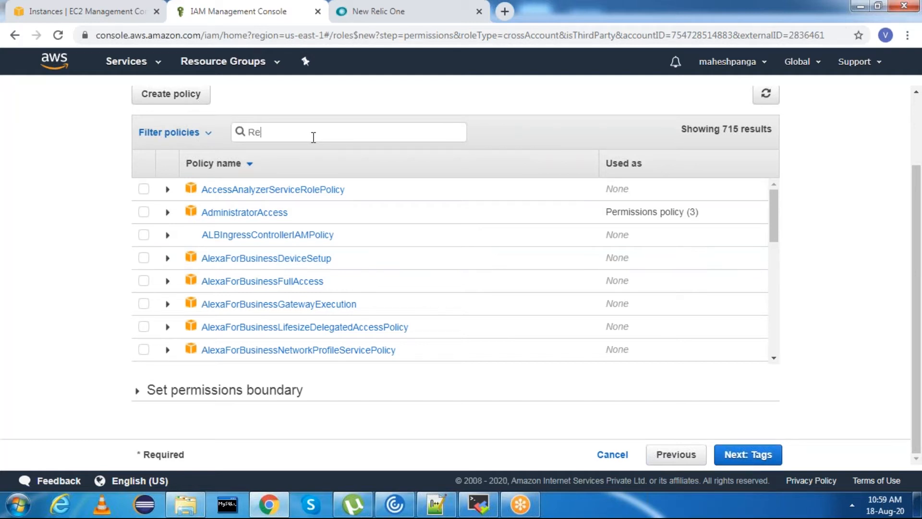
text(adOnlyAccess)
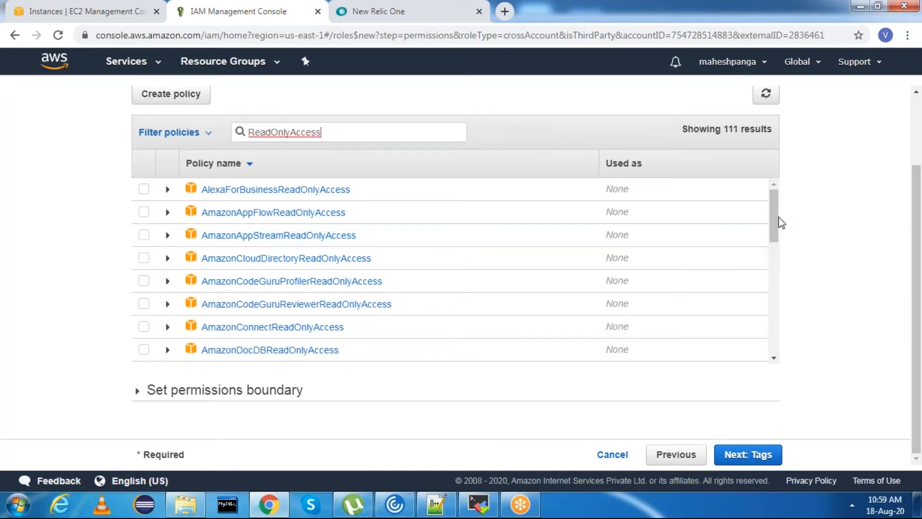
drag(774, 224, 784, 286)
drag(772, 316, 771, 382)
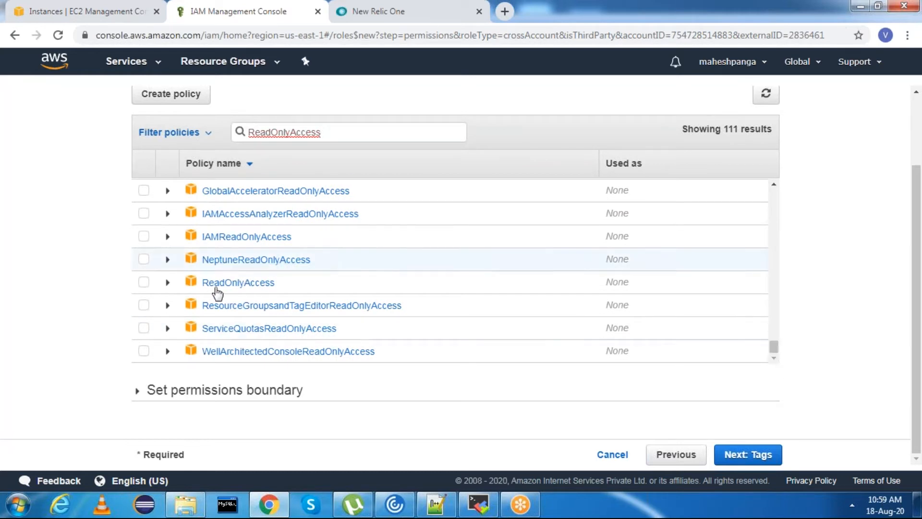
click(144, 283)
click(745, 455)
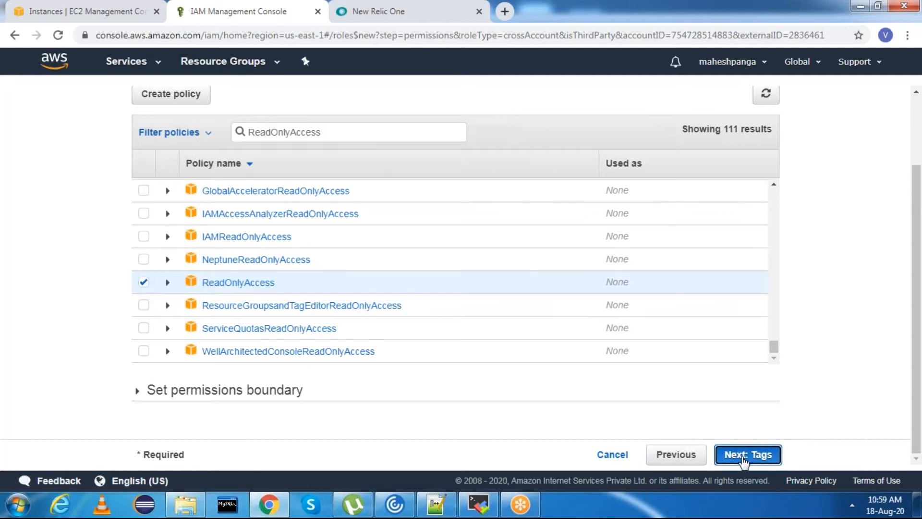
click(720, 454)
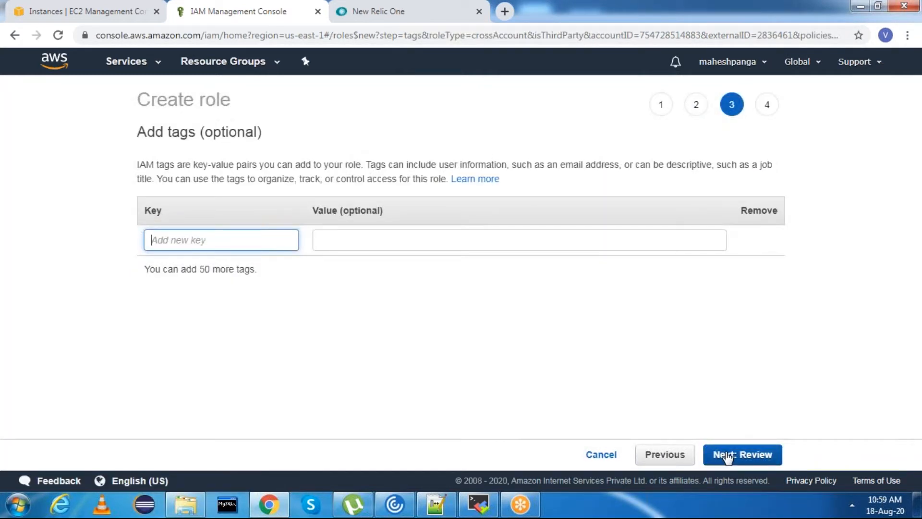
Name the role newrelic-iam-role, use the same text as its description, and create the role.
click(380, 184)
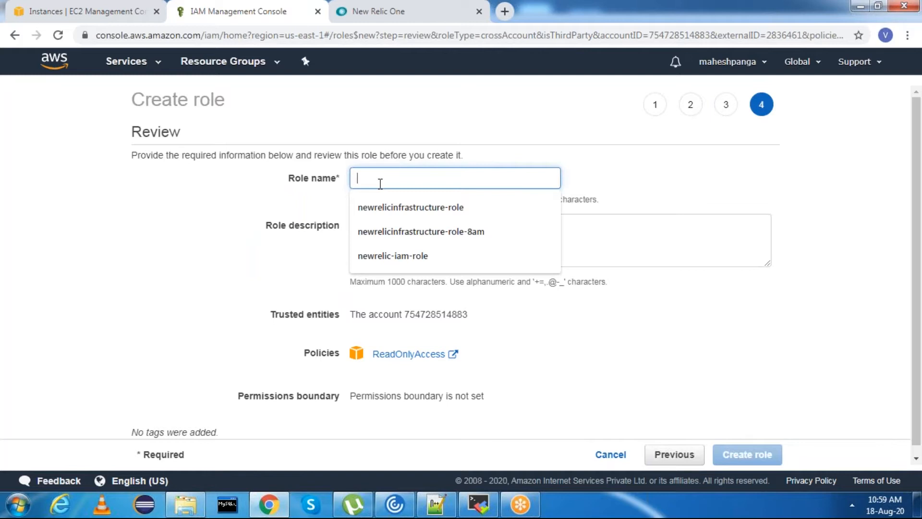
click(401, 255)
click(377, 236)
click(440, 179)
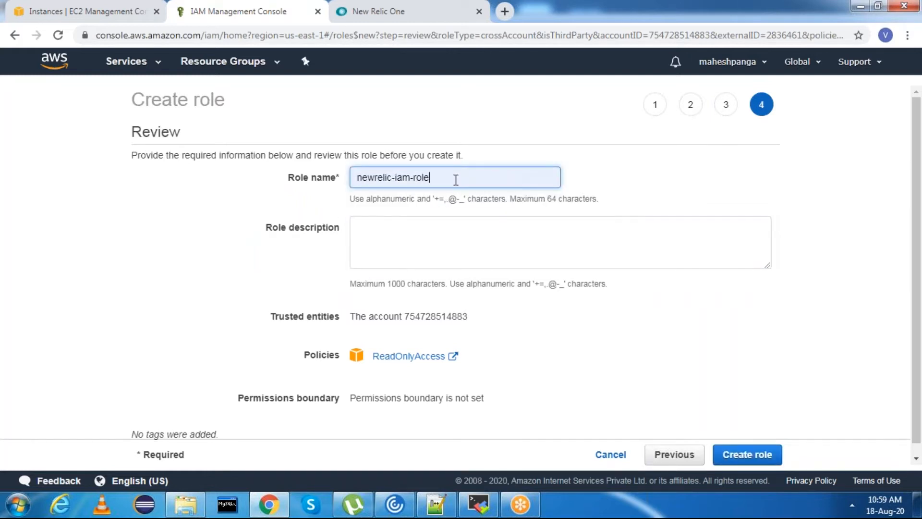
key(ctrl+a)
key(ctrl+c)
click(426, 236)
key(ctrl+v)
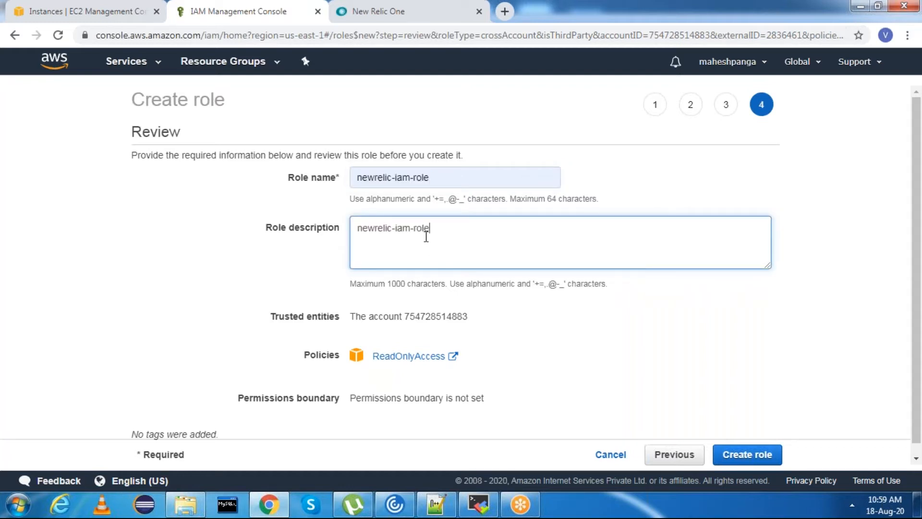
click(247, 257)
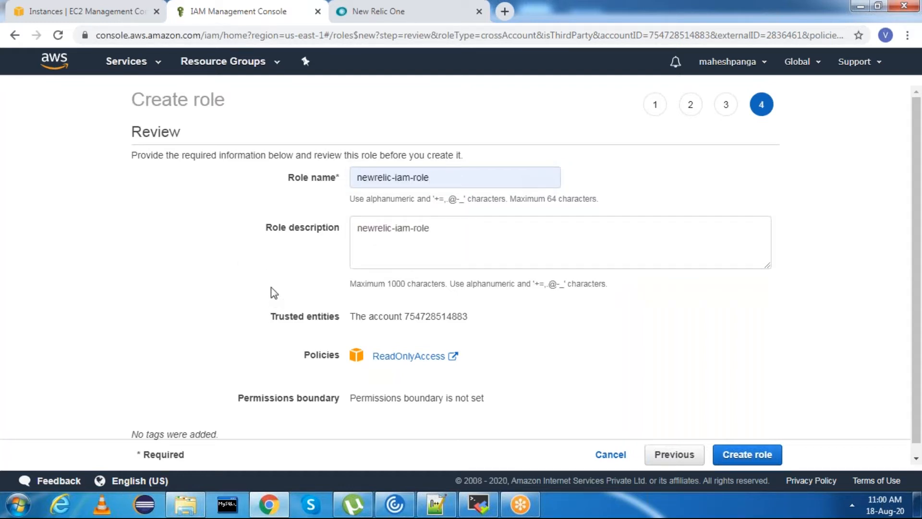
scroll(288, 302, down, 1)
click(747, 454)
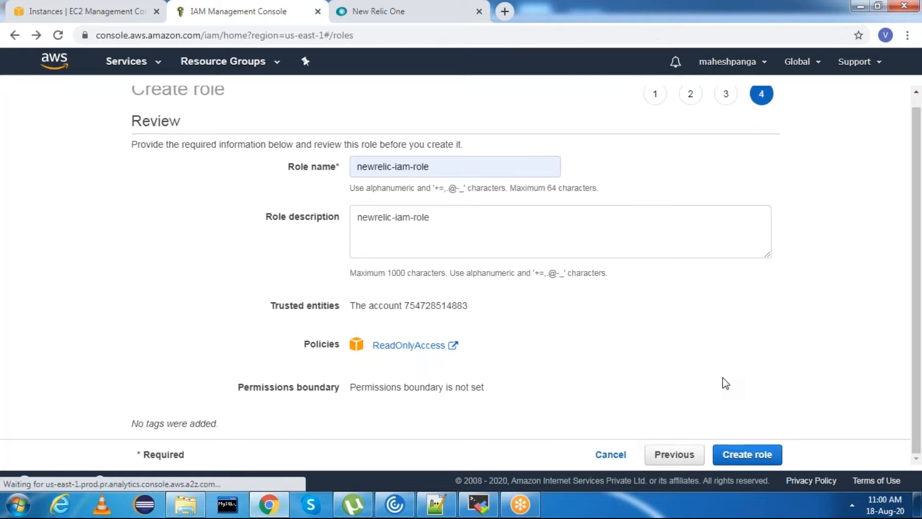
Return to the New Relic setup and advance it to Step 5: Add Account Details.
click(385, 20)
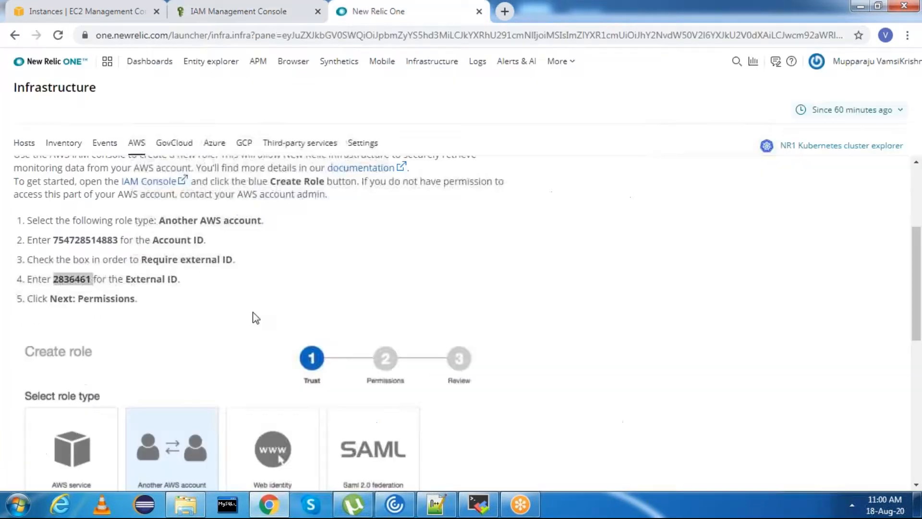
scroll(282, 366, down, 8)
click(488, 461)
scroll(454, 456, down, 5)
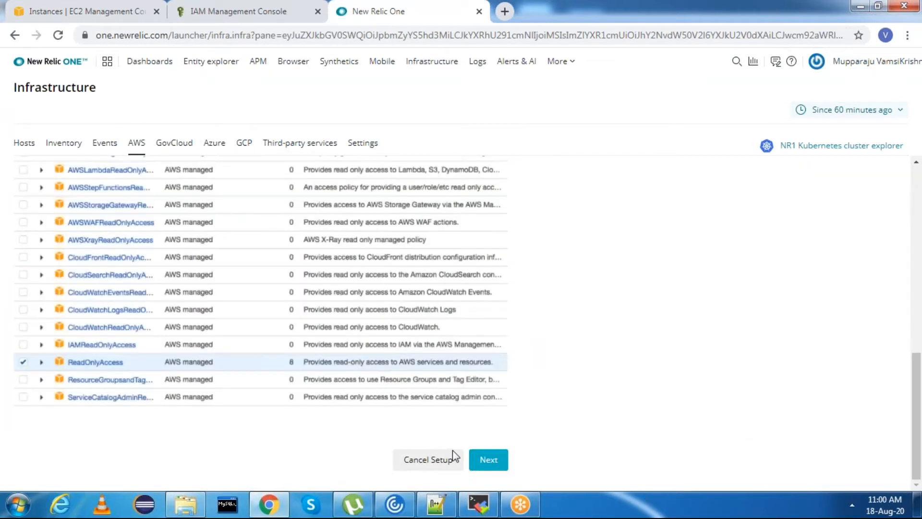
click(496, 466)
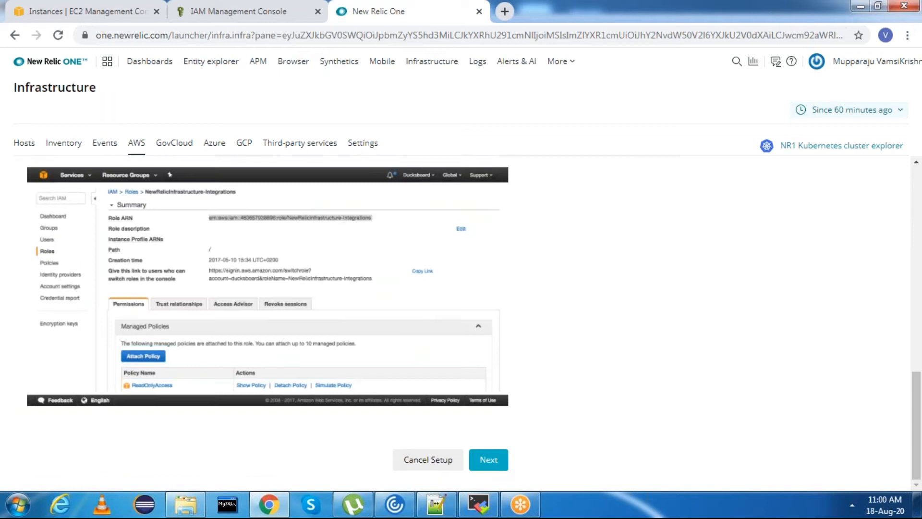
click(486, 463)
click(488, 462)
click(487, 462)
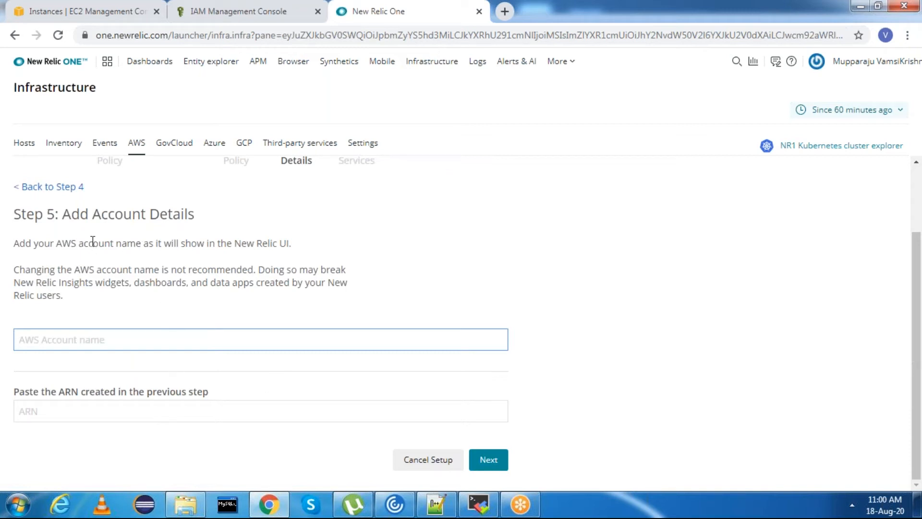
drag(69, 219, 307, 218)
click(308, 217)
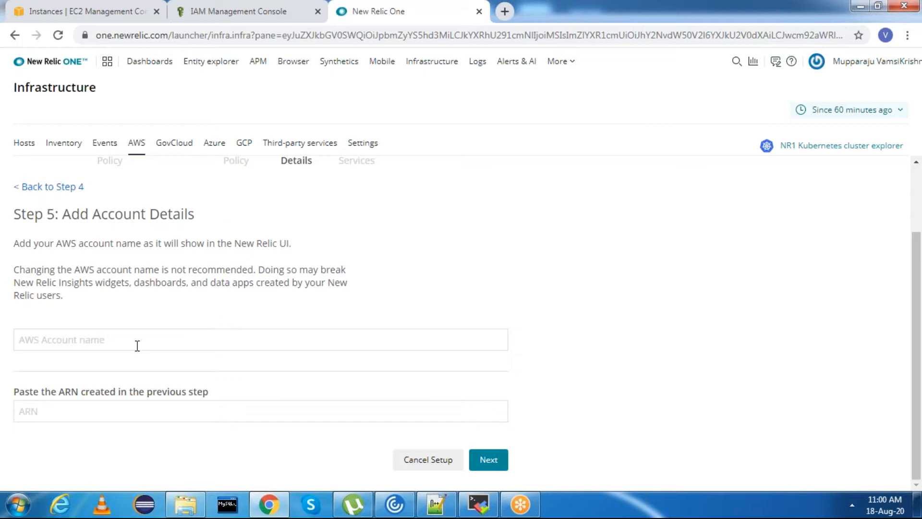
click(68, 339)
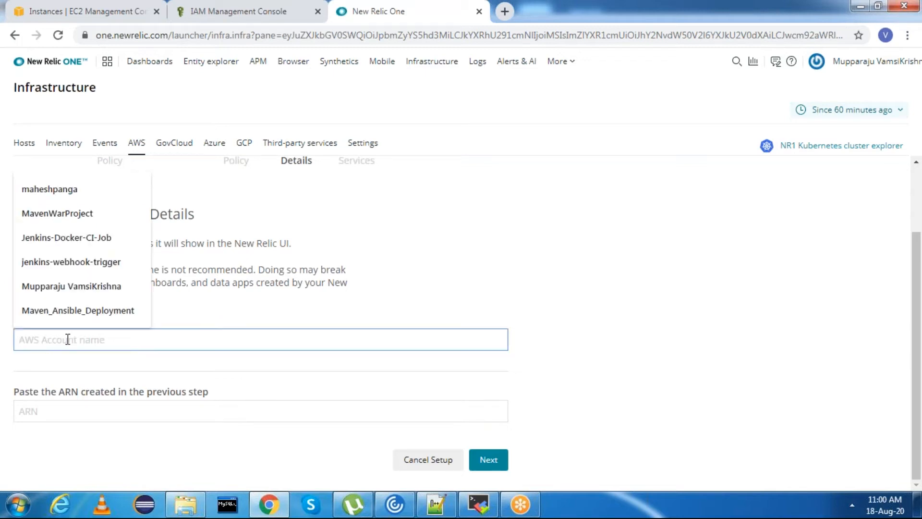
click(452, 263)
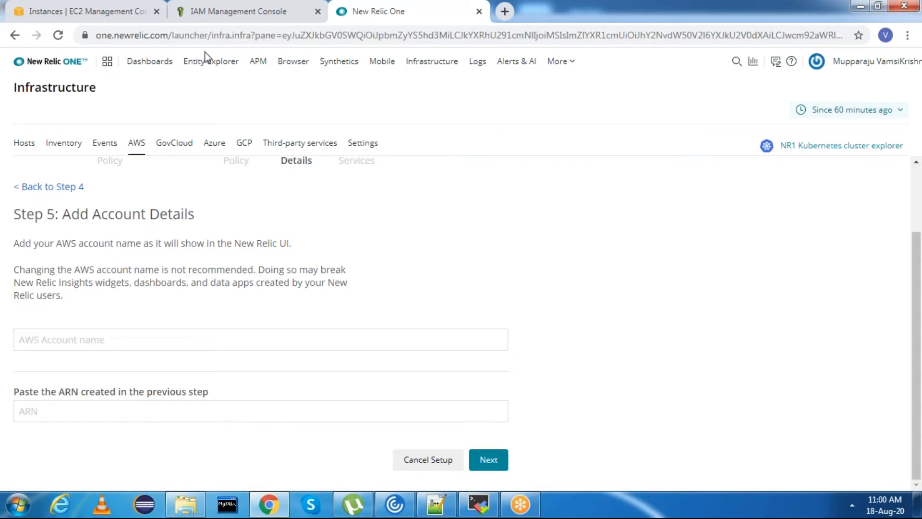
click(222, 13)
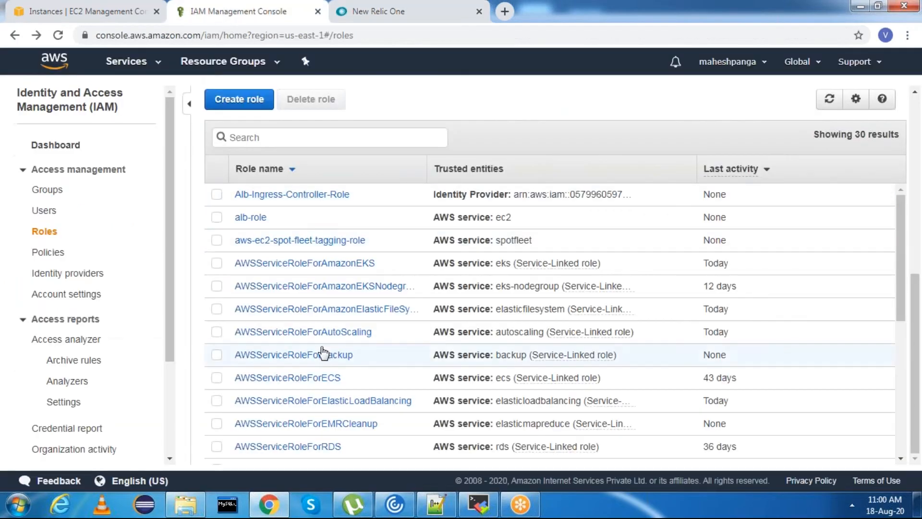
scroll(321, 353, down, 6)
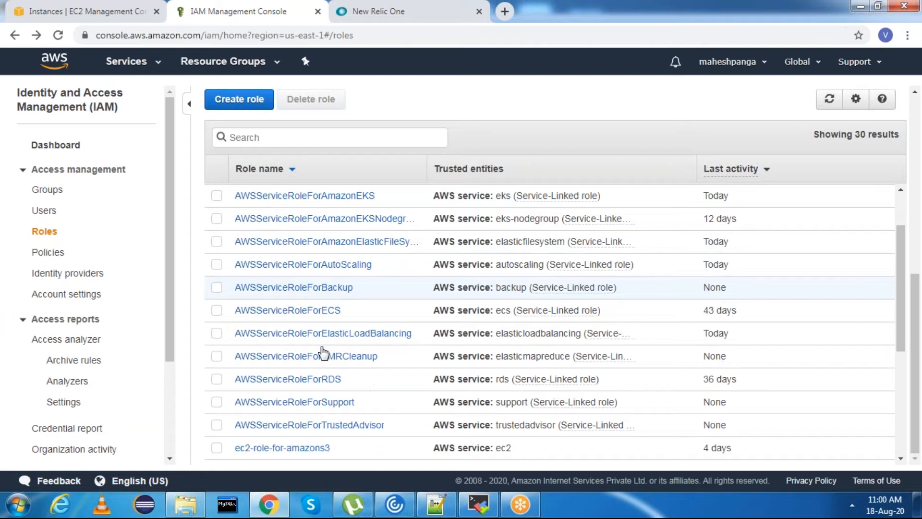
scroll(324, 353, down, 1)
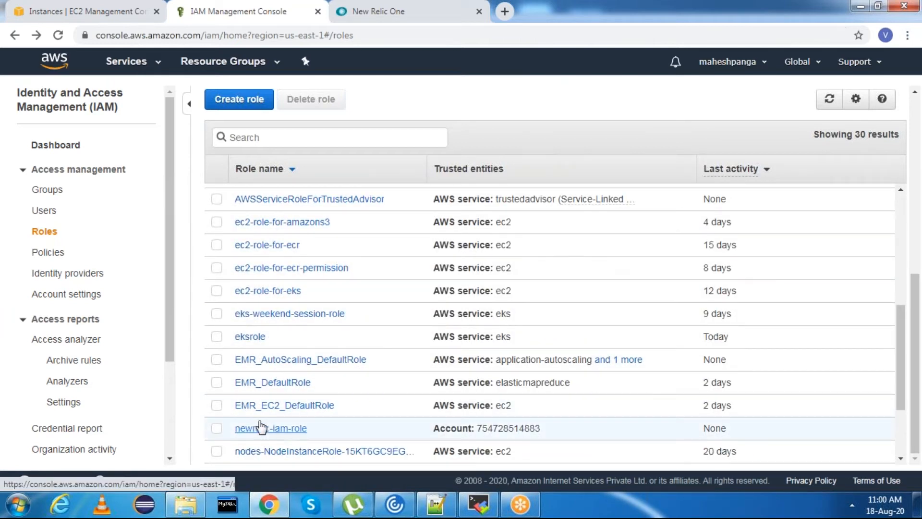
click(266, 428)
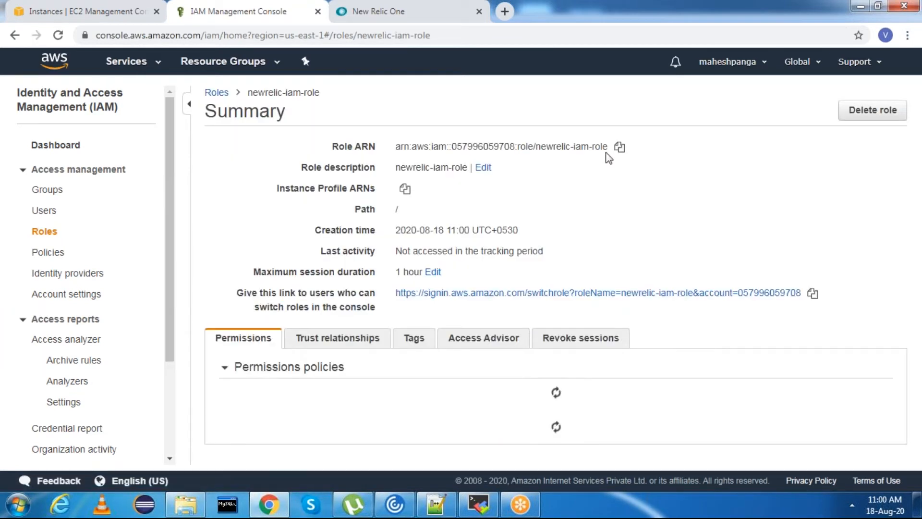
click(619, 148)
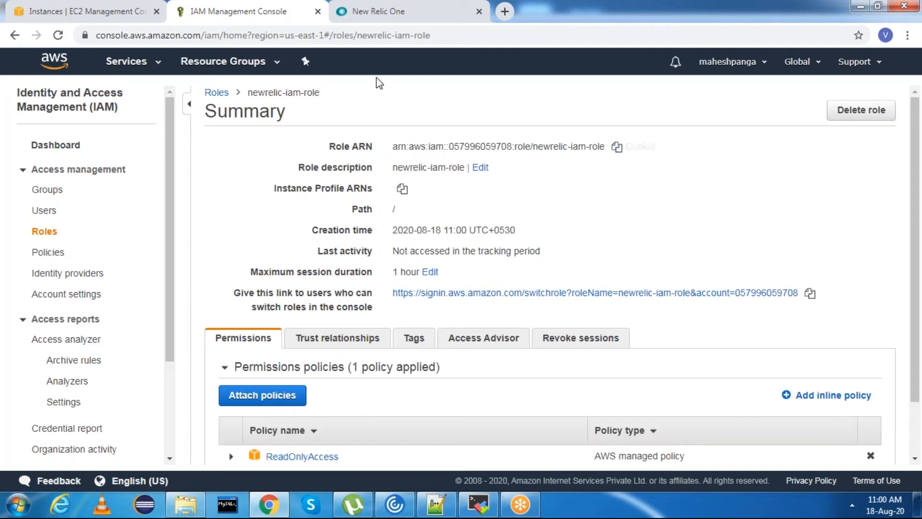
click(367, 13)
click(120, 411)
key(ctrl+v)
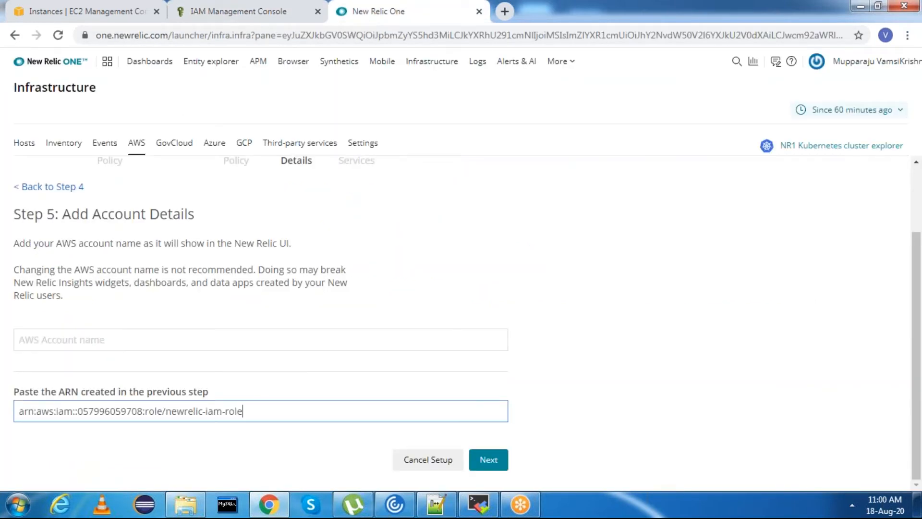
click(151, 449)
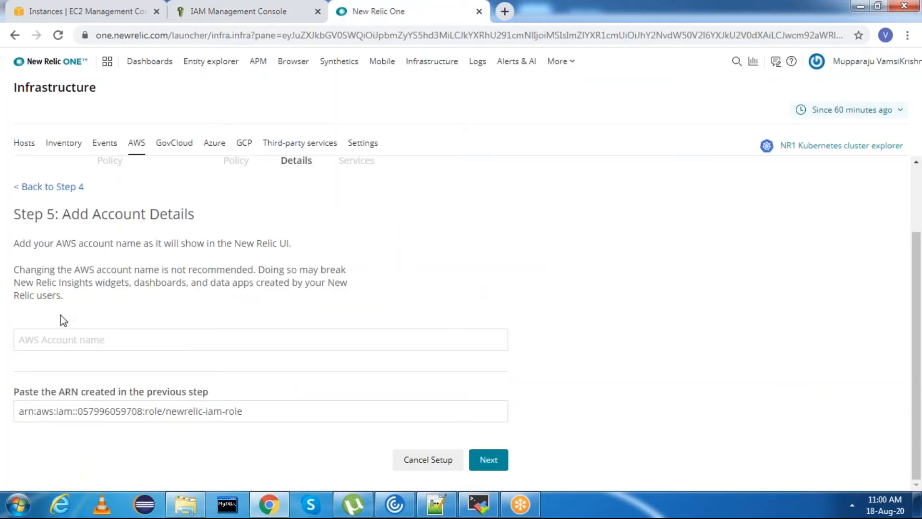
Open the AWS My Account page in a separate tab to look up the account name.
click(209, 12)
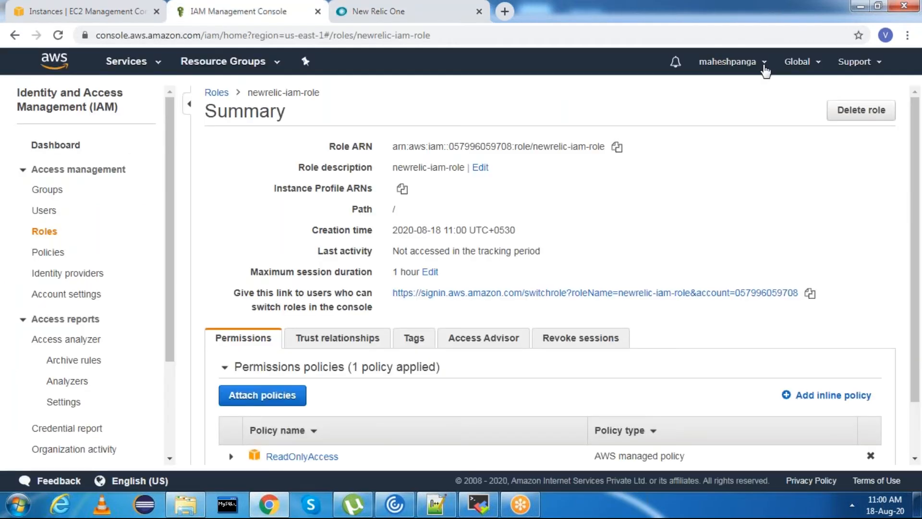
click(745, 63)
right_click(686, 96)
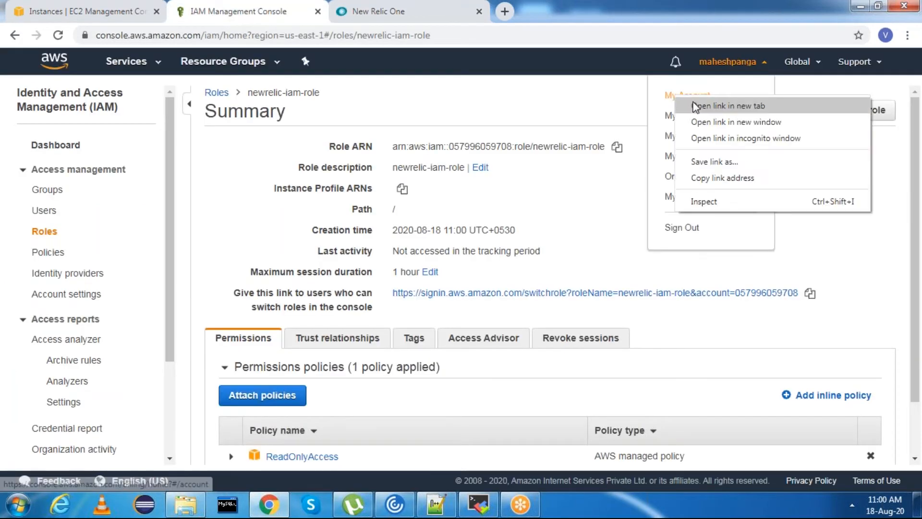
click(699, 105)
click(523, 14)
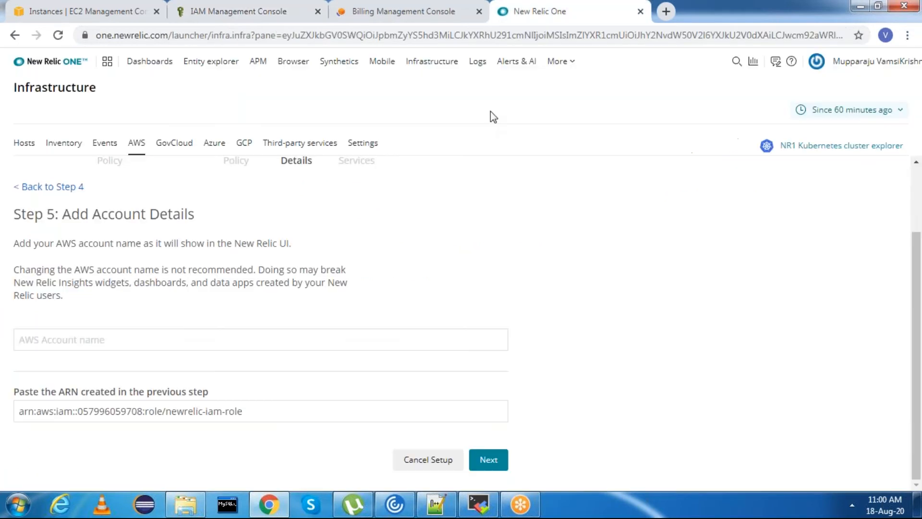
click(407, 22)
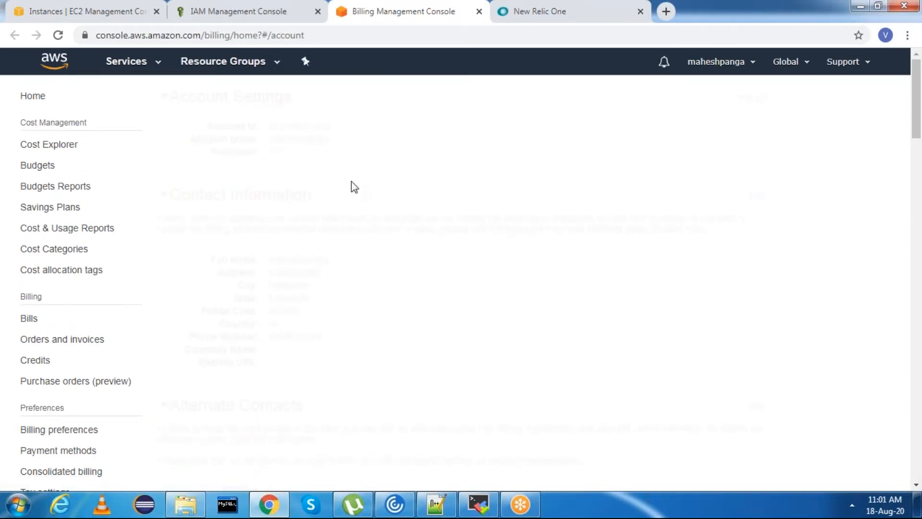
double_click(306, 140)
right_click(307, 141)
click(324, 152)
click(254, 11)
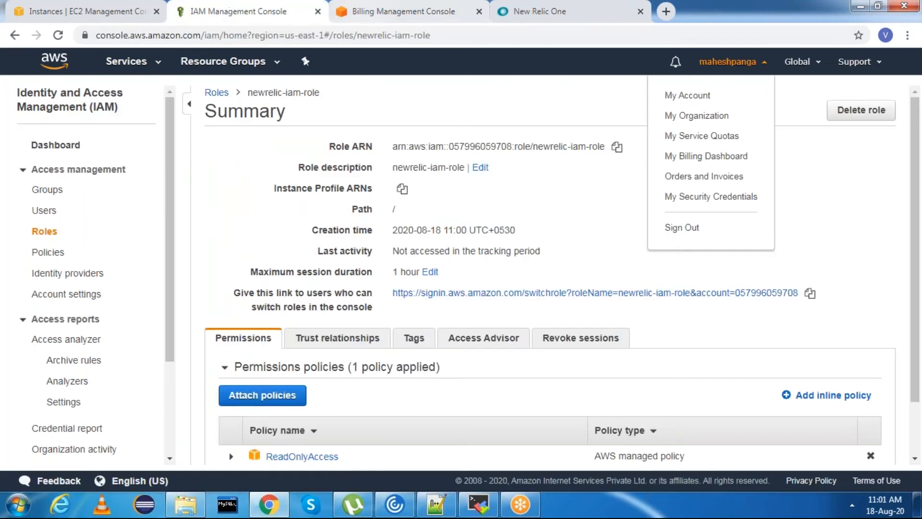
click(537, 11)
click(123, 336)
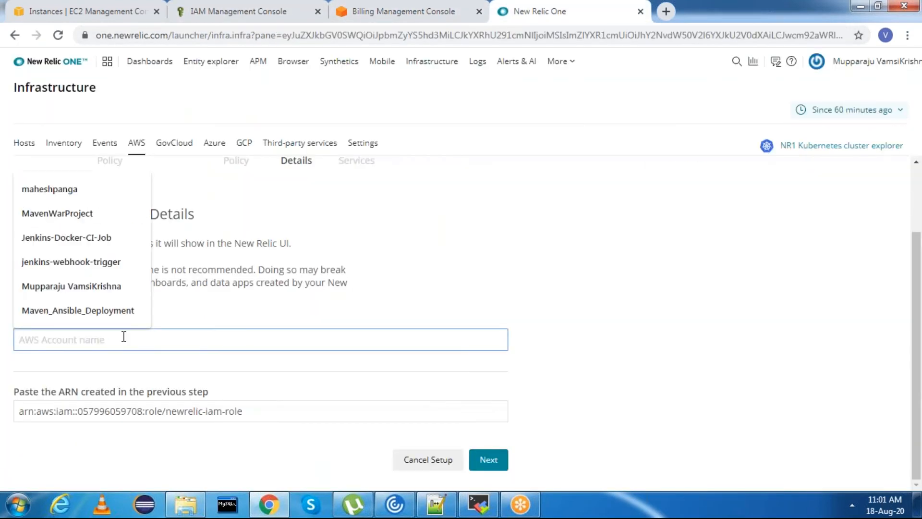
key(ctrl+v)
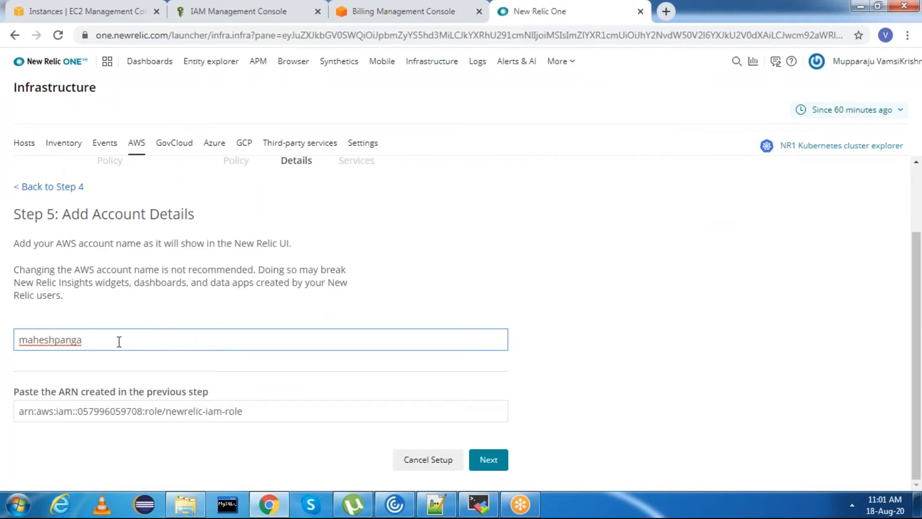
click(208, 310)
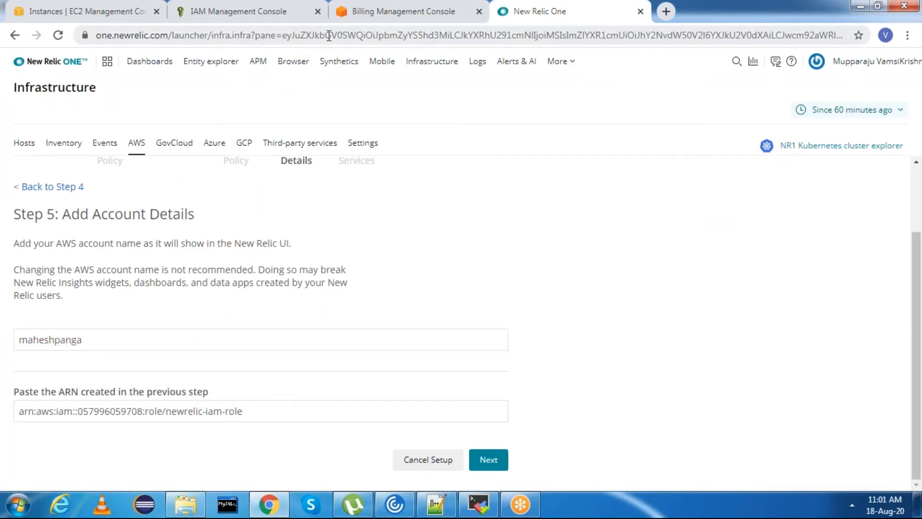
Close the AWS billing page and submit the account details to advance New Relic's setup to Step 6: Select Services.
click(361, 24)
right_click(361, 24)
click(382, 144)
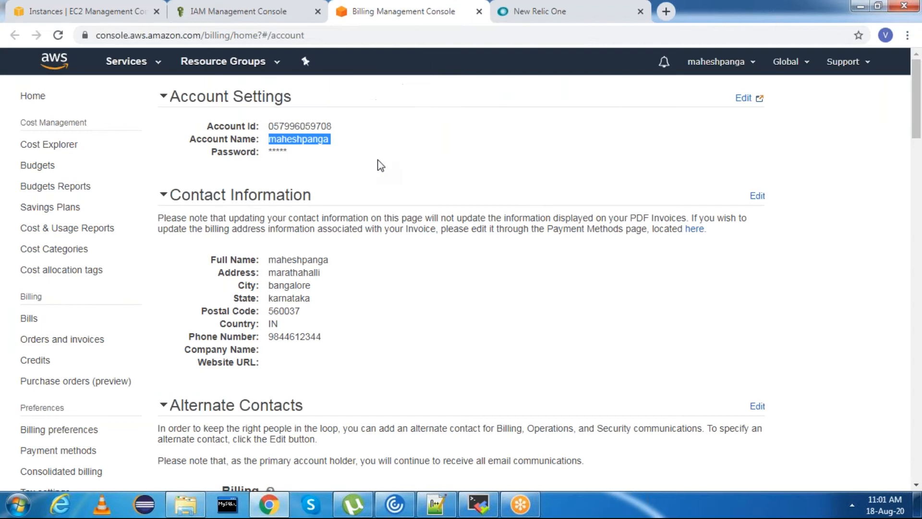
click(487, 461)
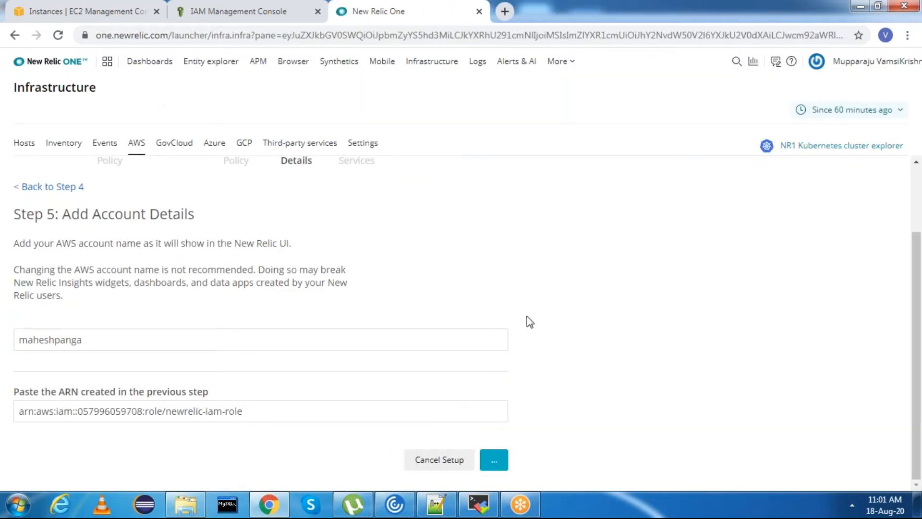
Deselect all services, select only EC2, and finish the integration setup, acknowledging its confirmation.
scroll(402, 369, down, 2)
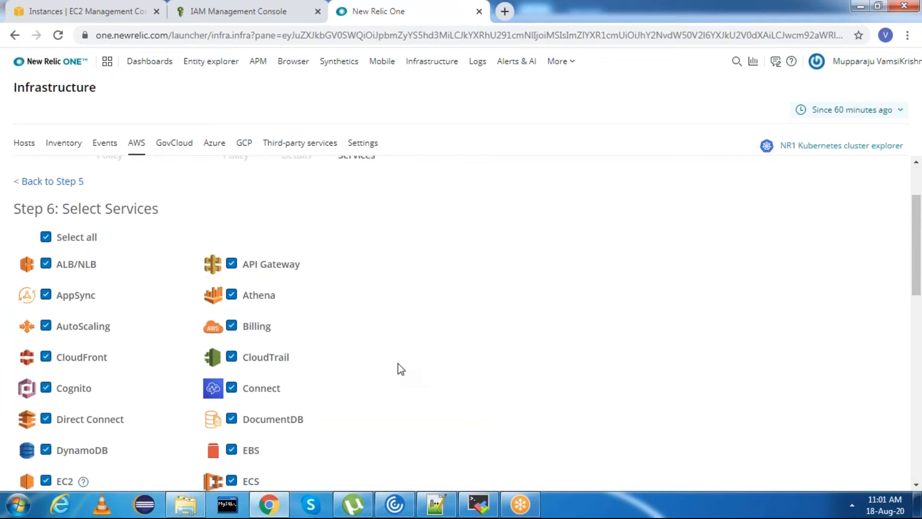
scroll(402, 368, up, 2)
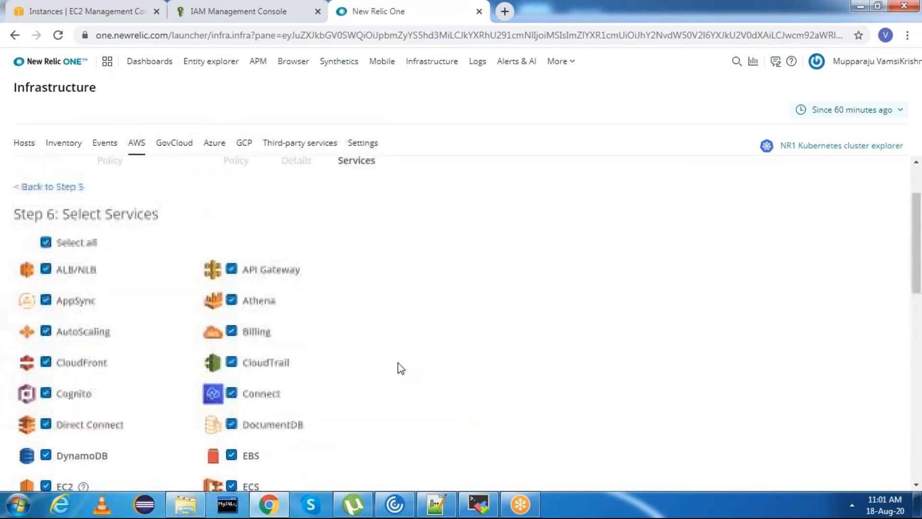
click(46, 243)
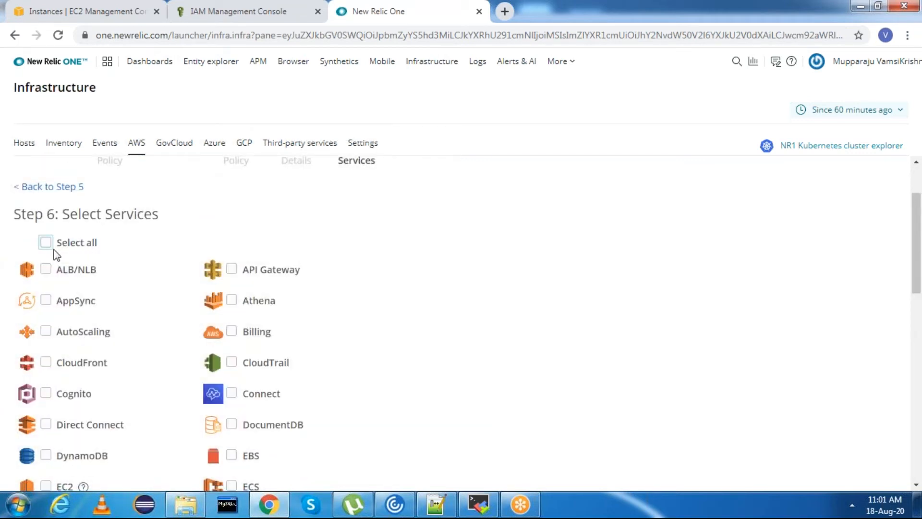
scroll(68, 247, down, 2)
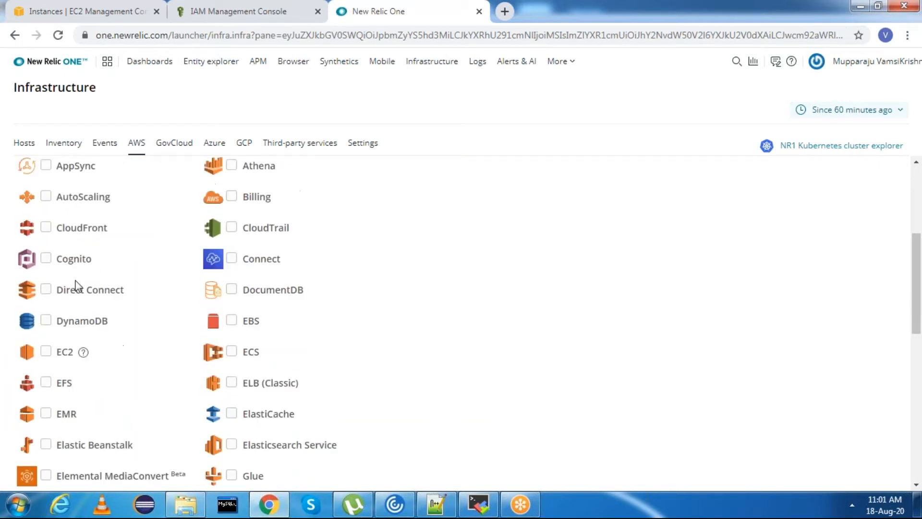
click(45, 355)
scroll(120, 361, down, 2)
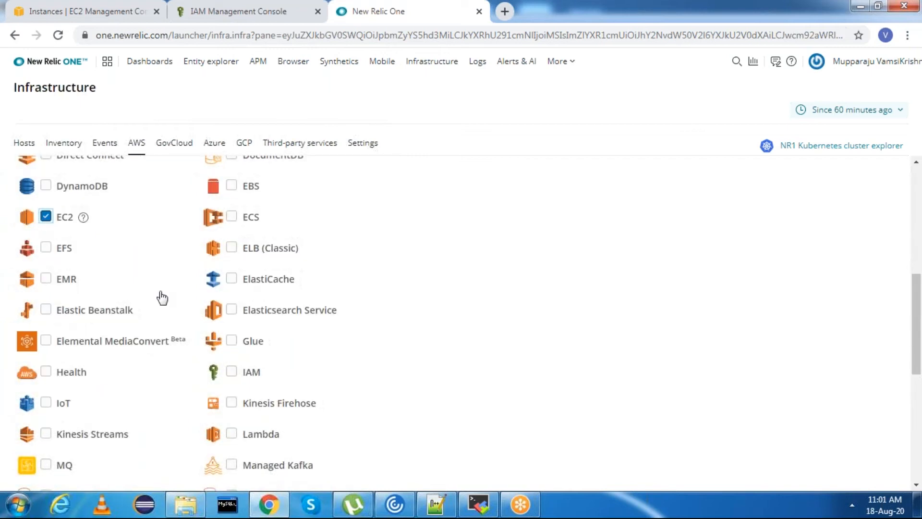
scroll(482, 391, down, 5)
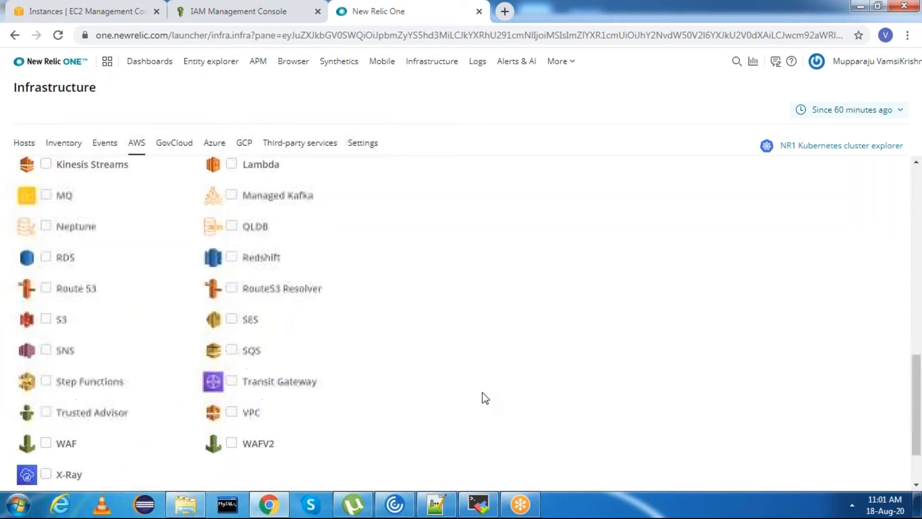
click(486, 462)
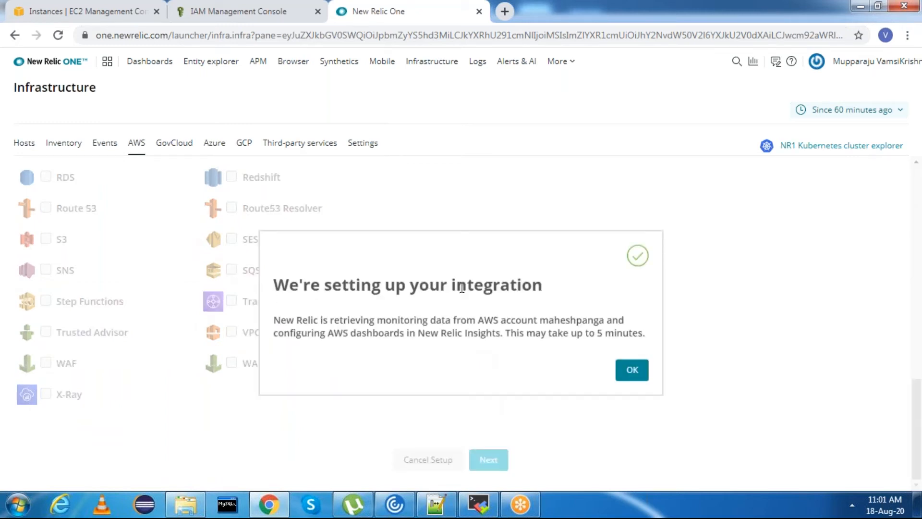
click(632, 370)
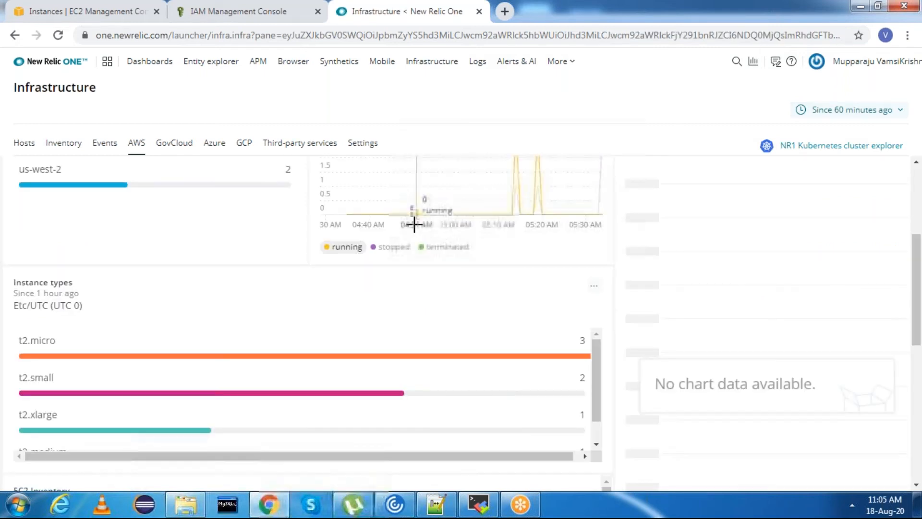
Reload New Relic's AWS EC2 dashboard and examine the instances per region and instance state charts.
scroll(413, 221, up, 4)
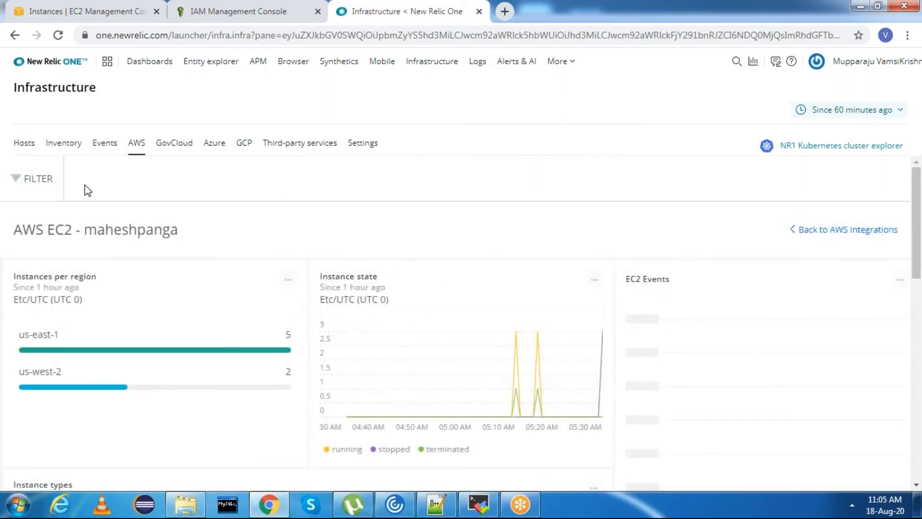
click(58, 35)
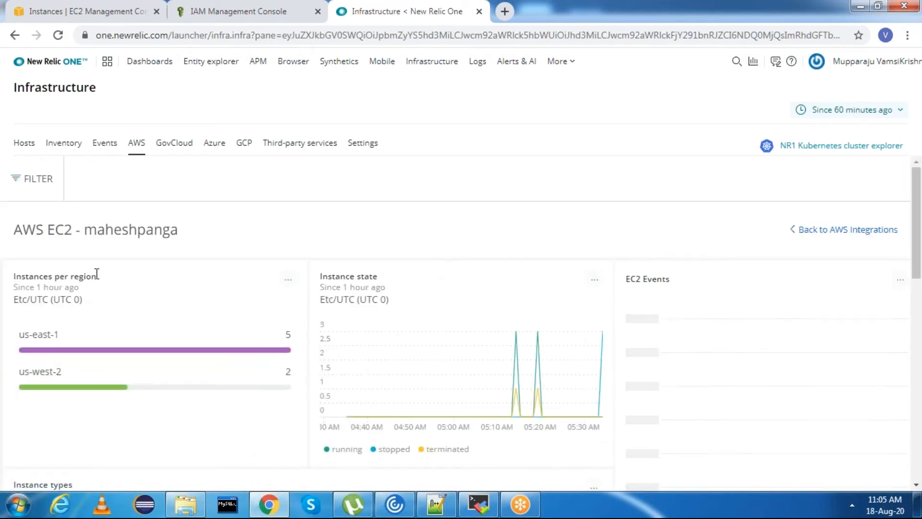
scroll(96, 274, down, 2)
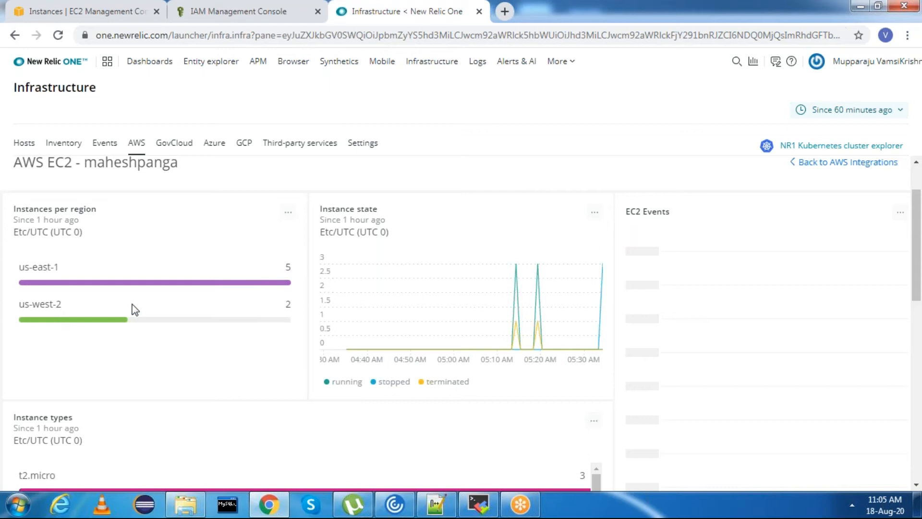
Switch to the AWS EC2 console and open the N. Virginia instance list to compare it with the dashboard.
click(104, 17)
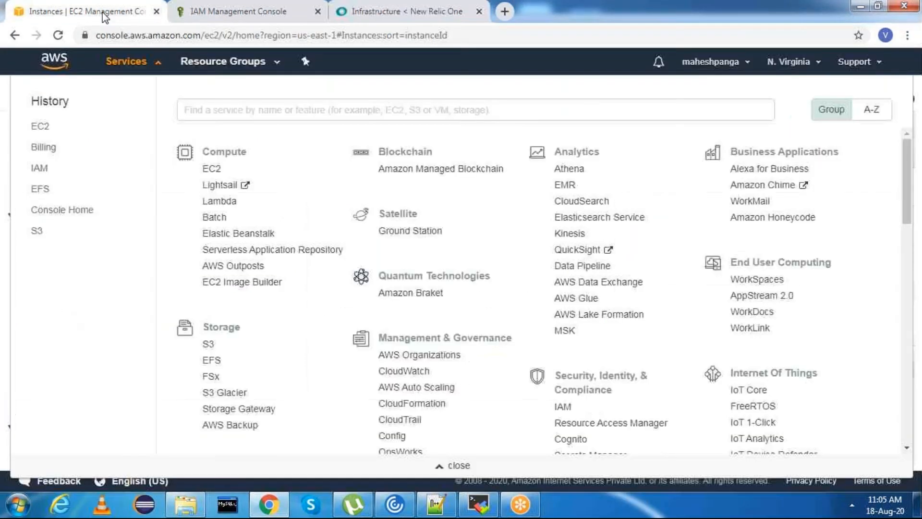
click(212, 169)
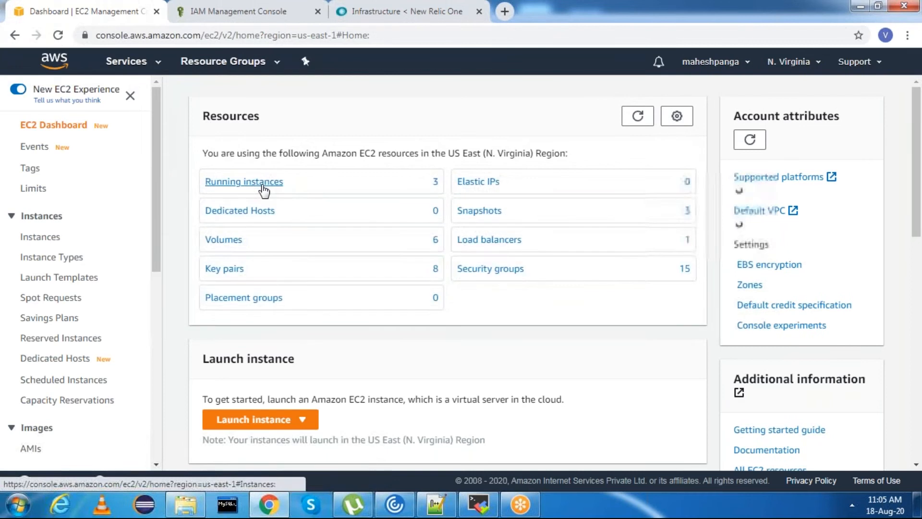
click(240, 183)
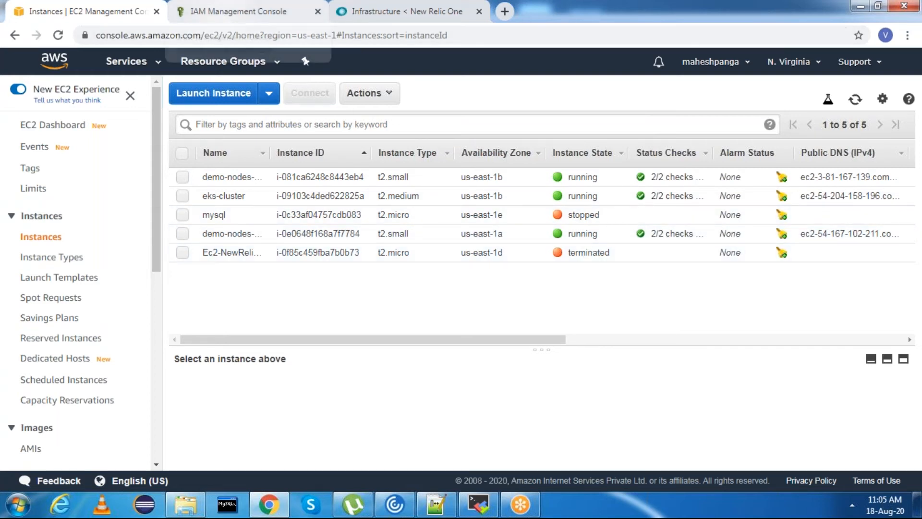
Return to New Relic's EC2 dashboard and hide the running series in the Instance state chart.
click(353, 14)
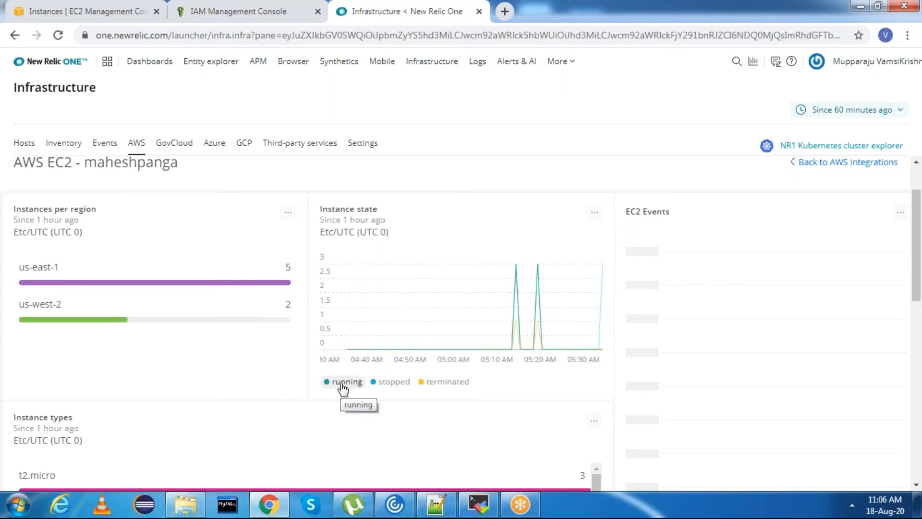
click(393, 384)
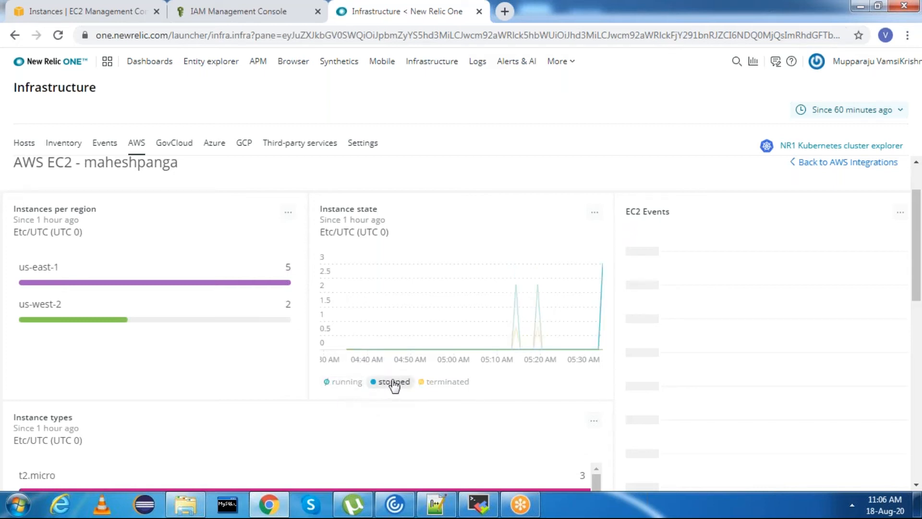
click(420, 384)
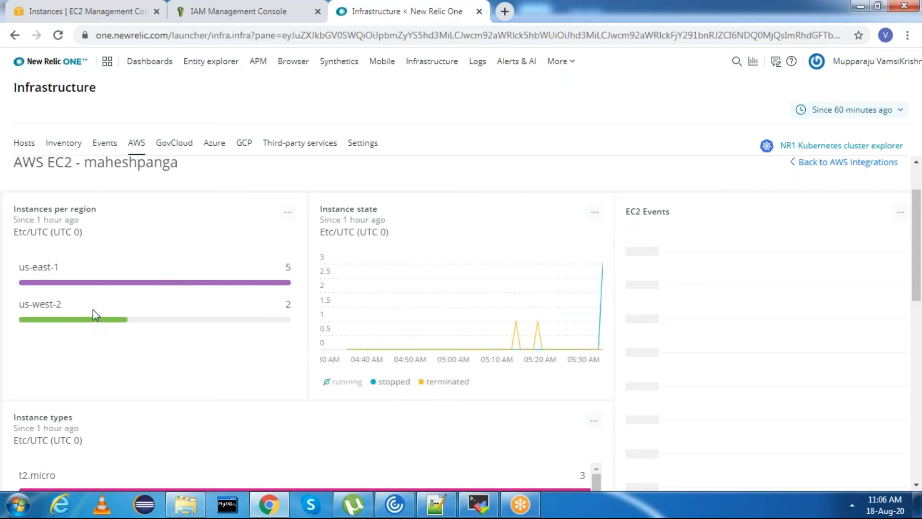
From the EC2 console, open the instance list of the US West (Oregon) region in a separate tab.
click(102, 14)
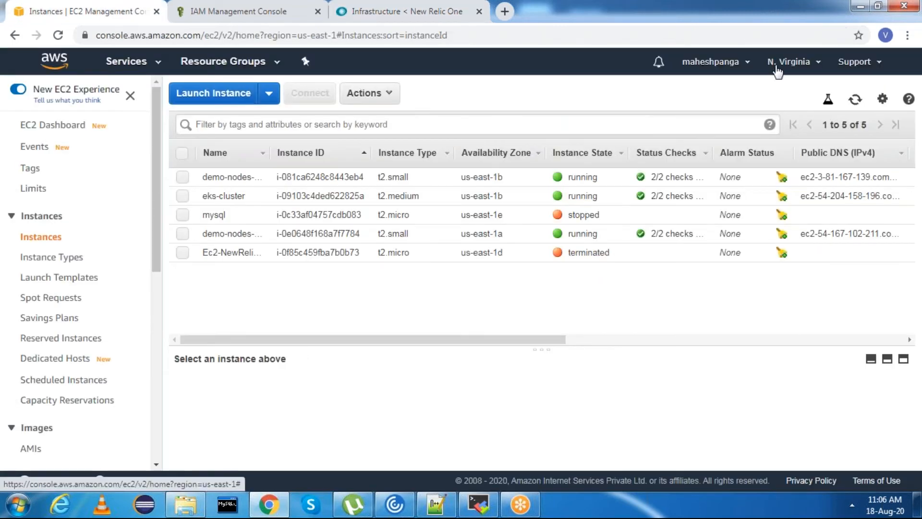
click(777, 68)
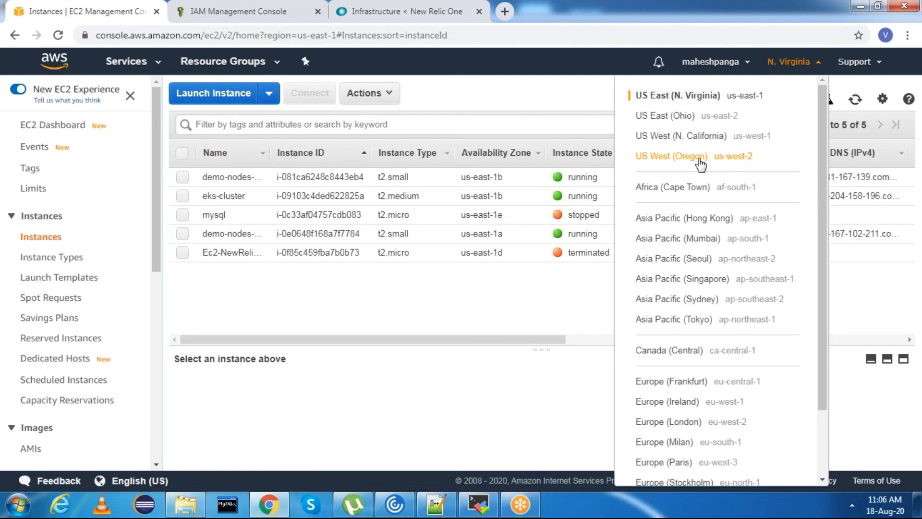
right_click(699, 161)
click(723, 173)
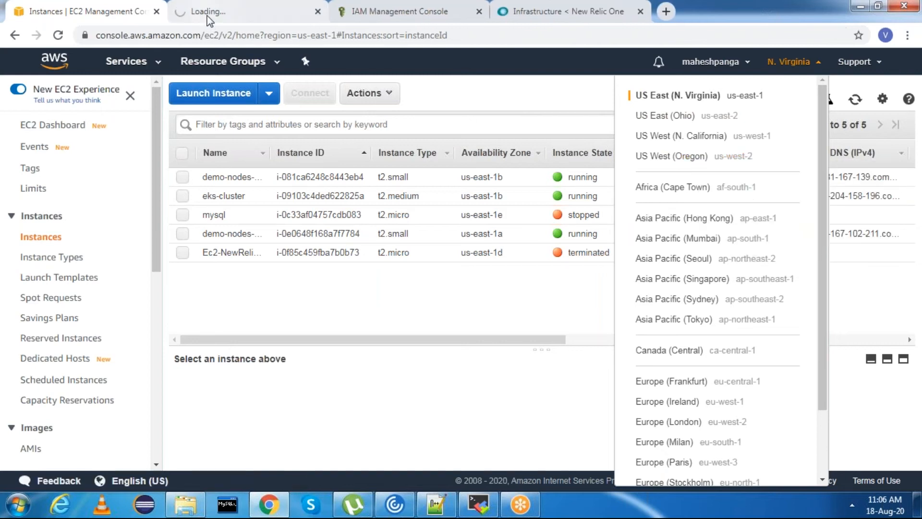
click(206, 15)
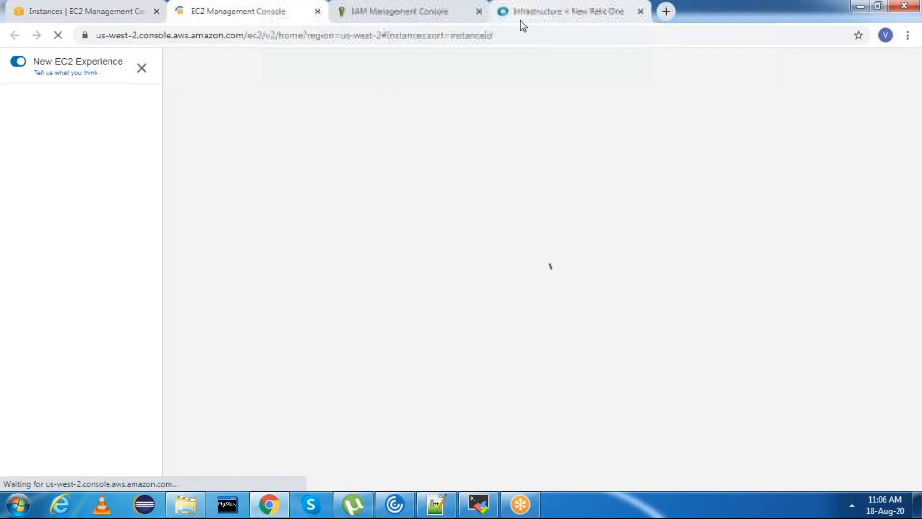
Back in New Relic, hide the stopped series in the Instance state chart so only terminated is plotted.
click(519, 19)
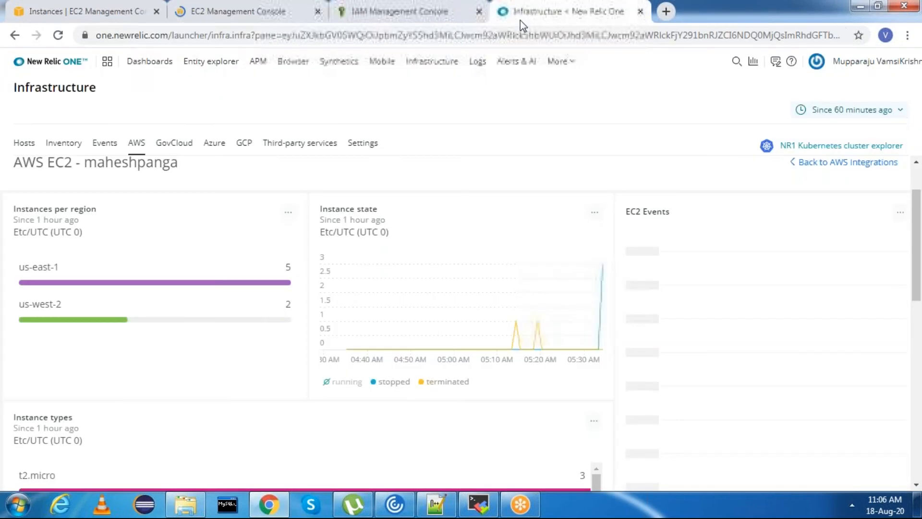
click(390, 381)
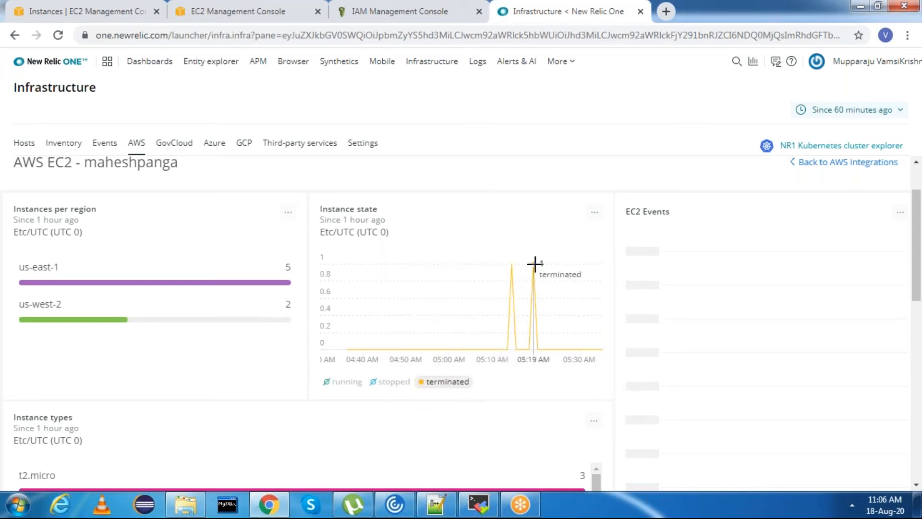
Check the instance states in the Oregon region's EC2 list against the New Relic dashboard and close the Oregon tab.
click(192, 13)
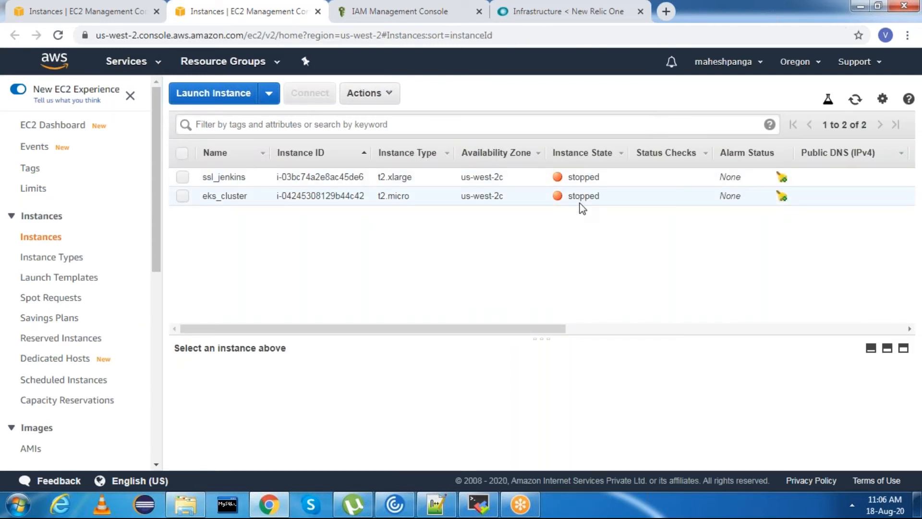
click(379, 19)
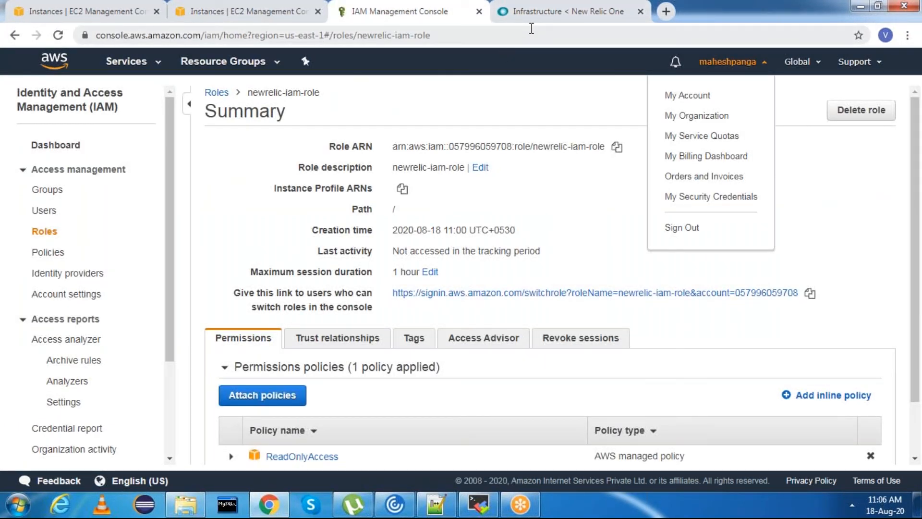
click(532, 15)
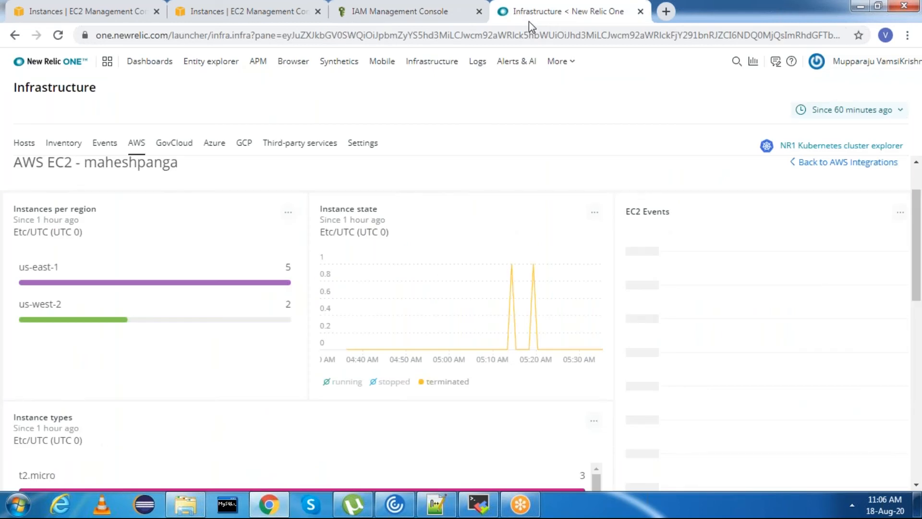
click(235, 14)
right_click(237, 14)
click(260, 130)
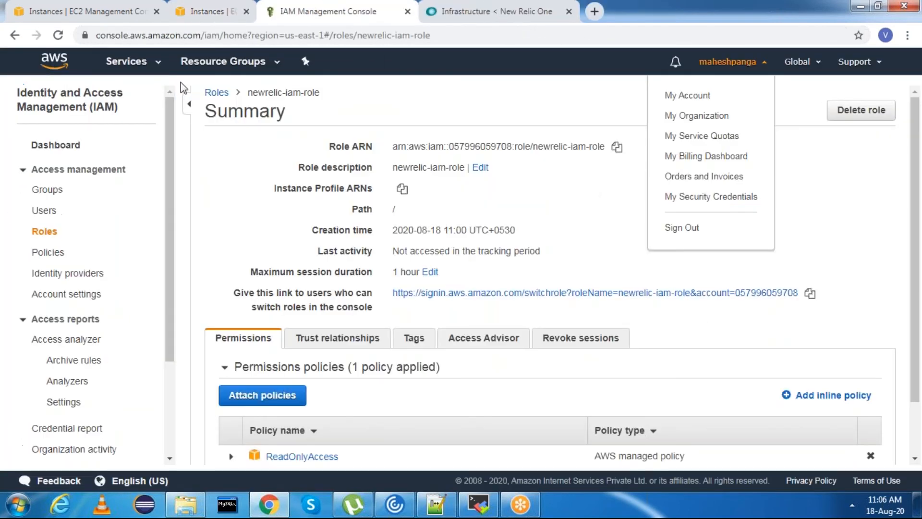
Return to New Relic's EC2 dashboard and examine the Instance types chart.
click(407, 18)
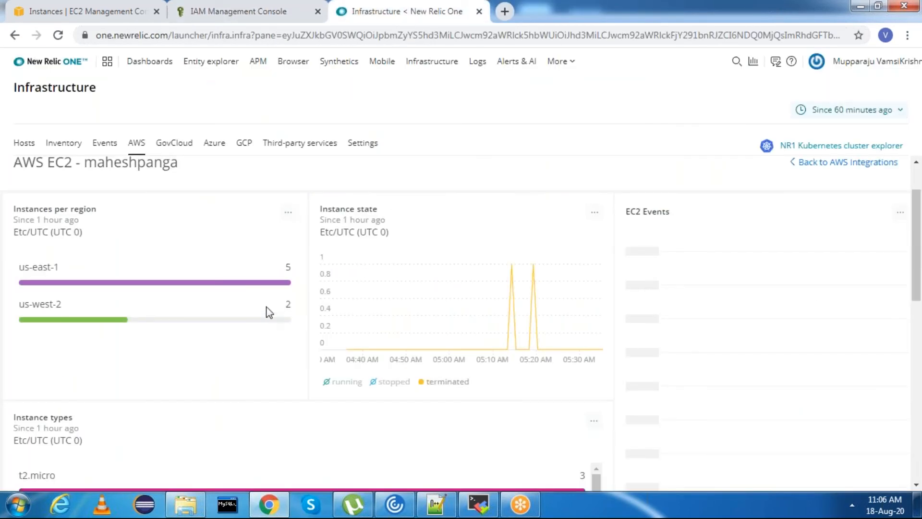
scroll(269, 312, down, 5)
scroll(122, 253, up, 1)
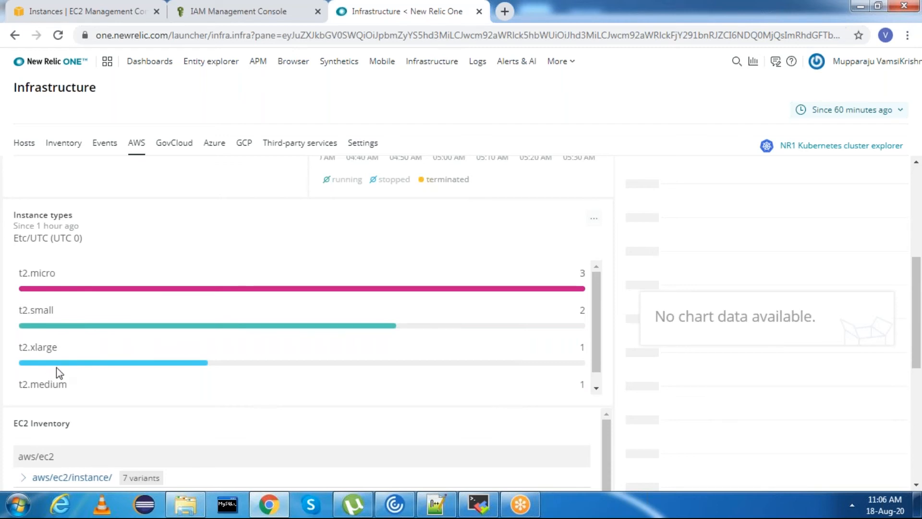
Look over the EC2 inventory and charts, and toggle the Instance state chart between all series and terminated only.
scroll(56, 366, down, 1)
scroll(65, 404, down, 4)
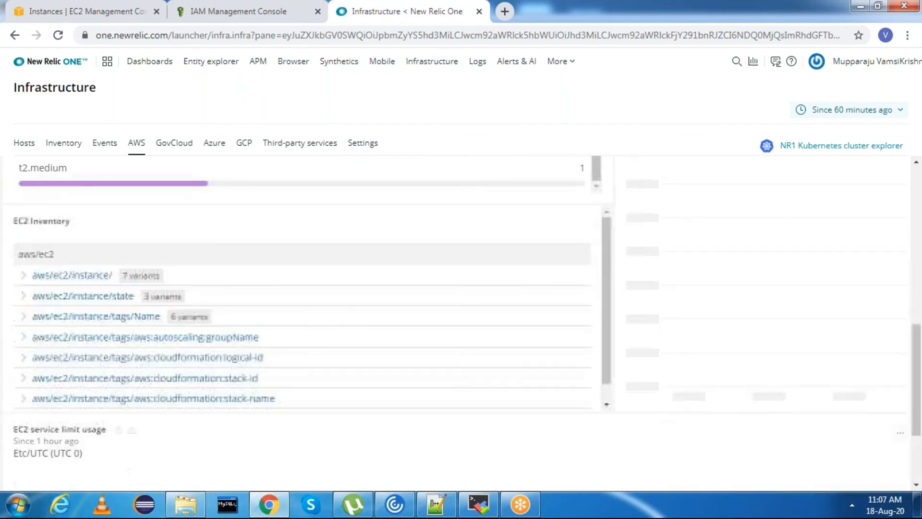
scroll(199, 370, up, 10)
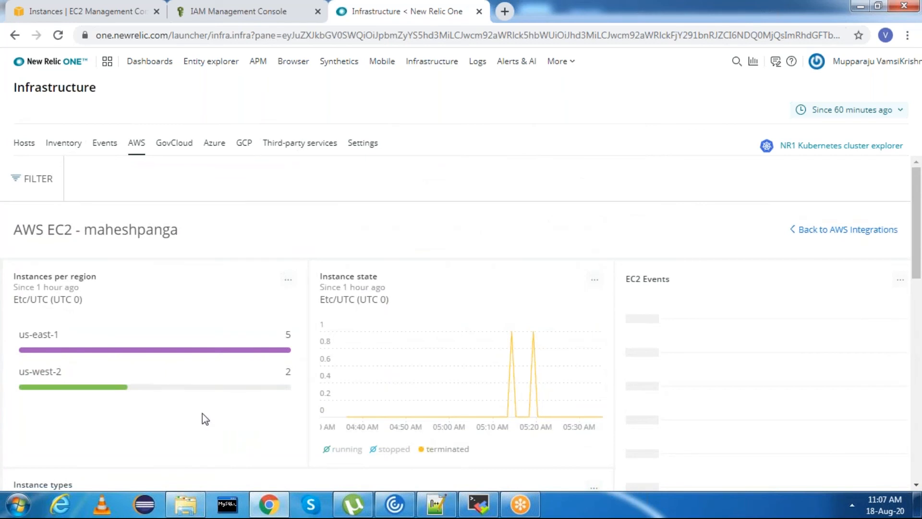
scroll(373, 335, down, 3)
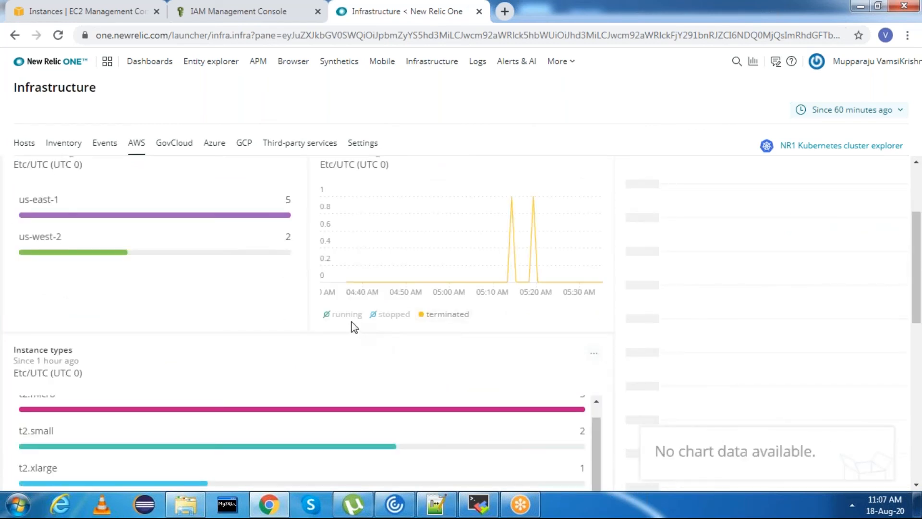
scroll(349, 320, up, 2)
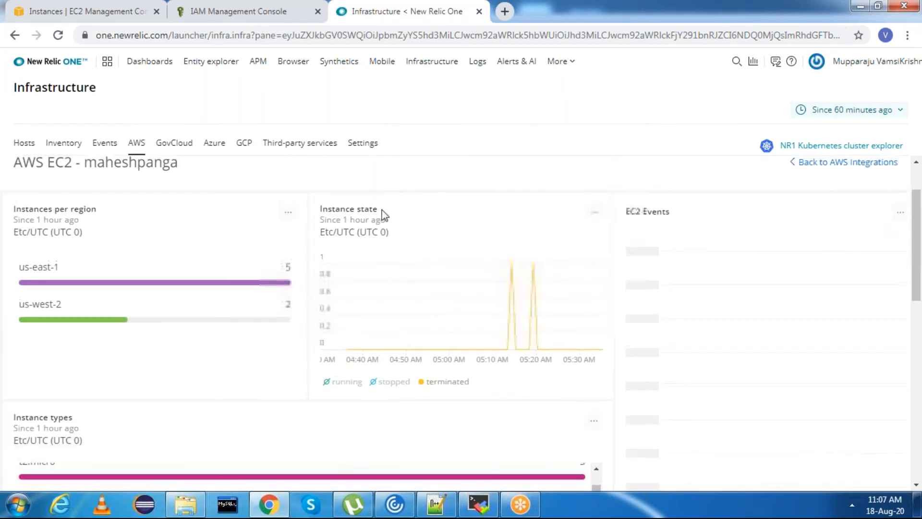
click(346, 385)
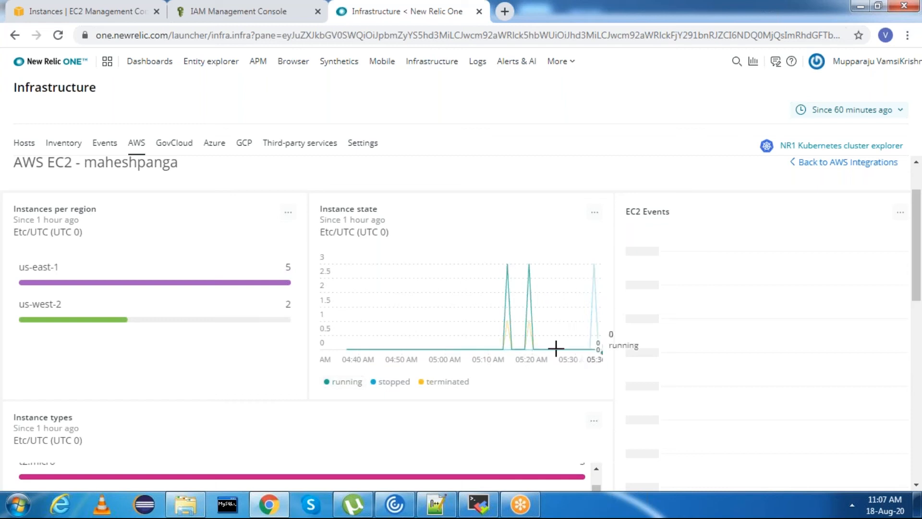
click(441, 384)
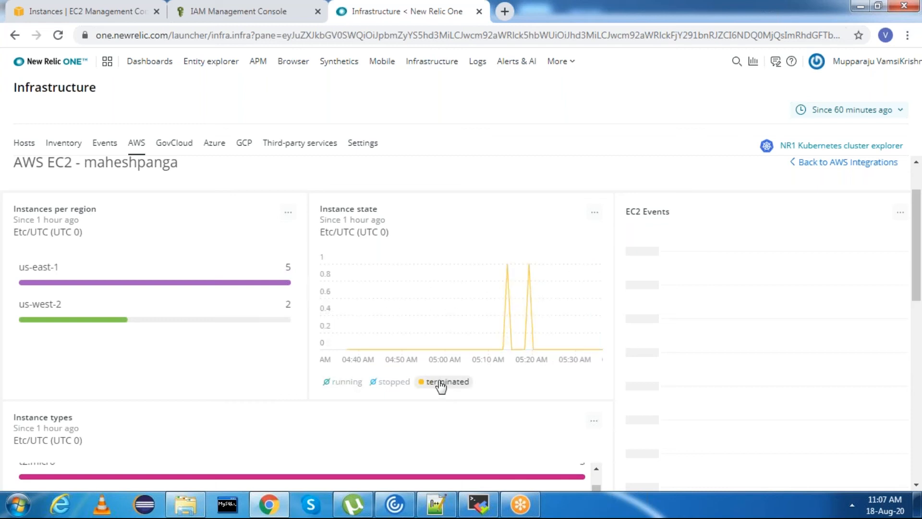
click(441, 384)
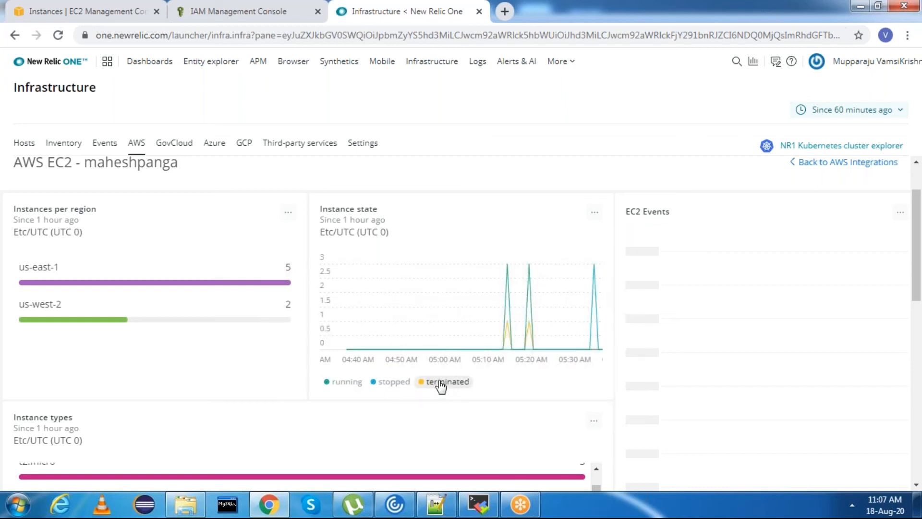
click(441, 384)
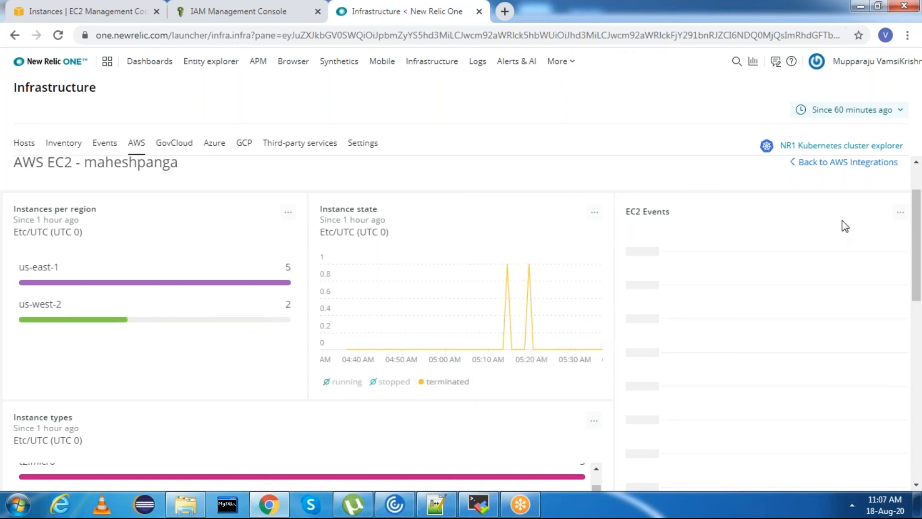
Expand the EC2 Events chart to inspect it and close the enlarged view.
click(897, 214)
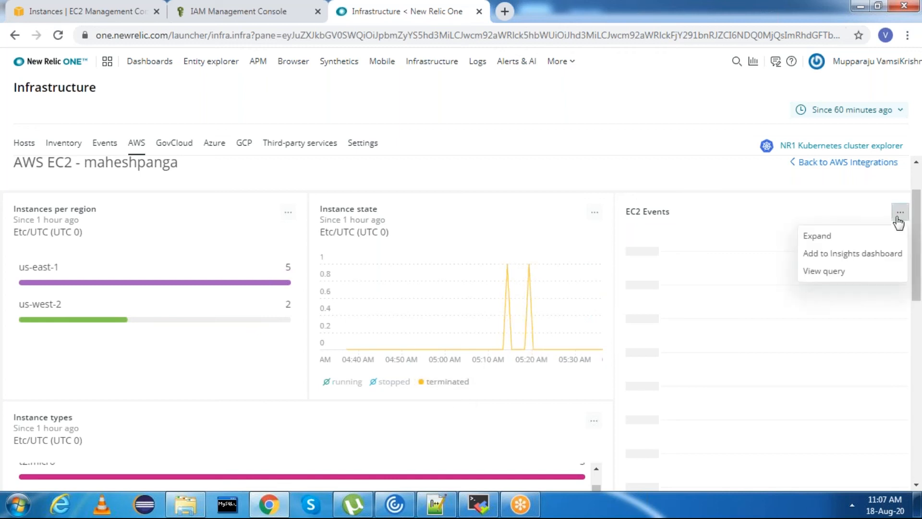
click(826, 244)
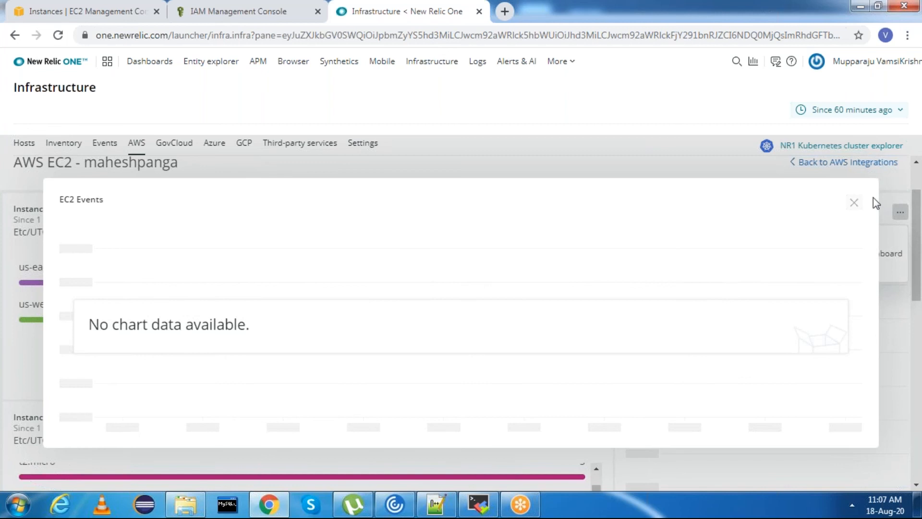
click(854, 202)
Review the instance types, EC2 inventory and service limit usage on the dashboard and return to the AWS integrations overview.
scroll(334, 312, down, 5)
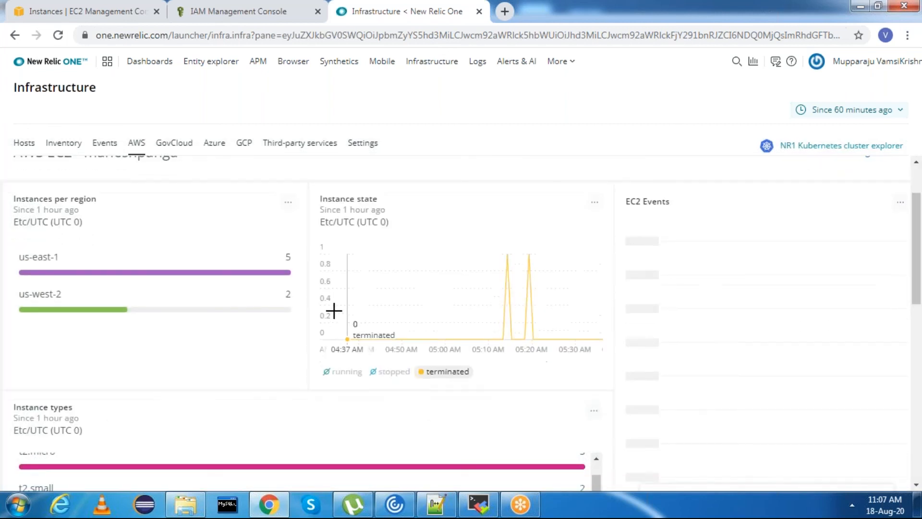
scroll(336, 315, down, 5)
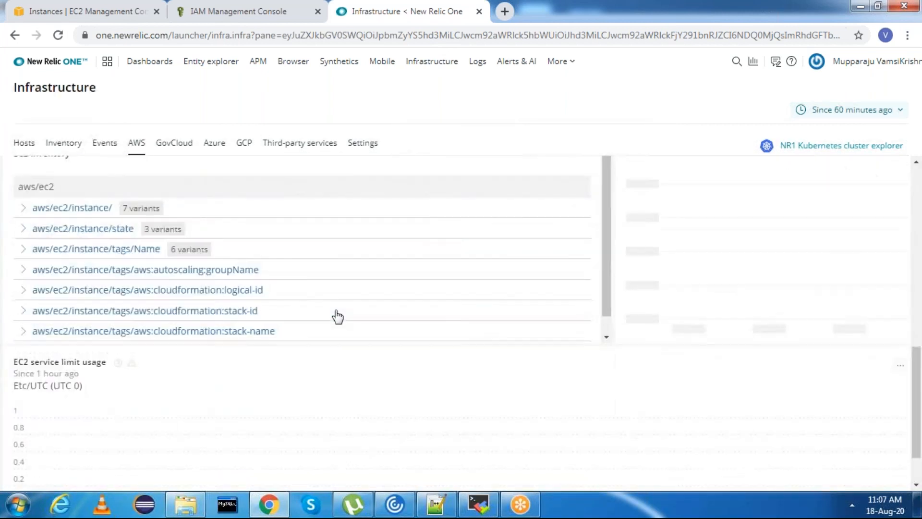
scroll(337, 315, up, 10)
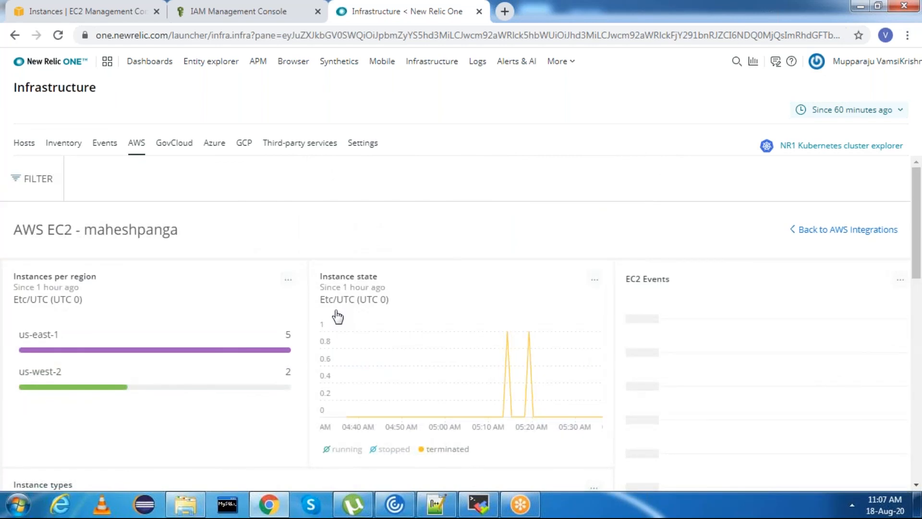
scroll(337, 316, down, 7)
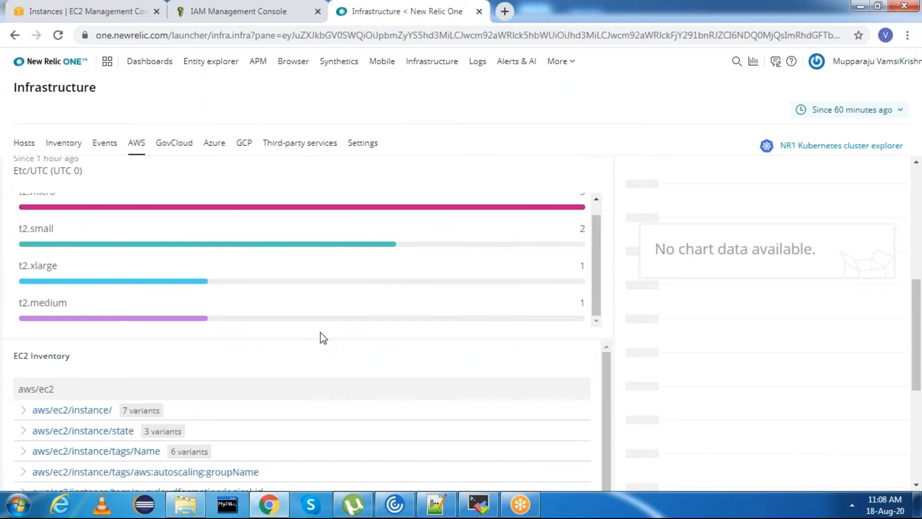
scroll(323, 337, up, 6)
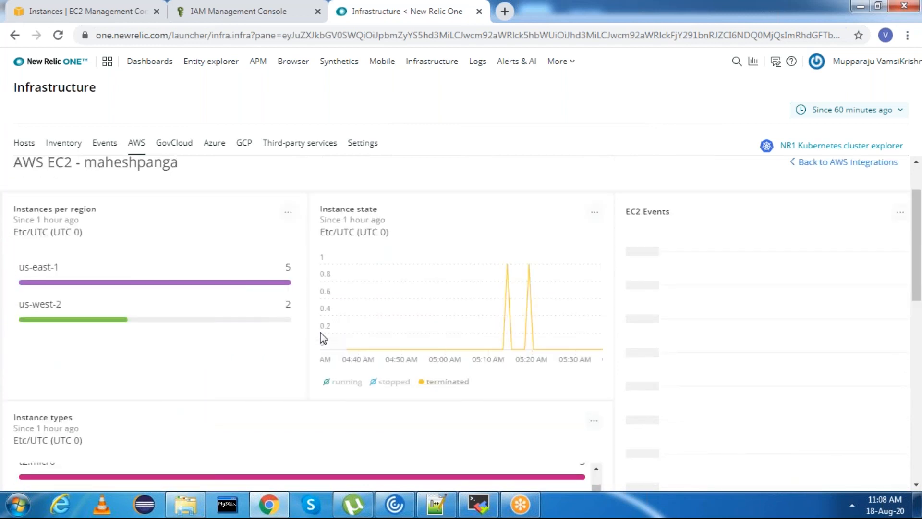
scroll(323, 338, up, 2)
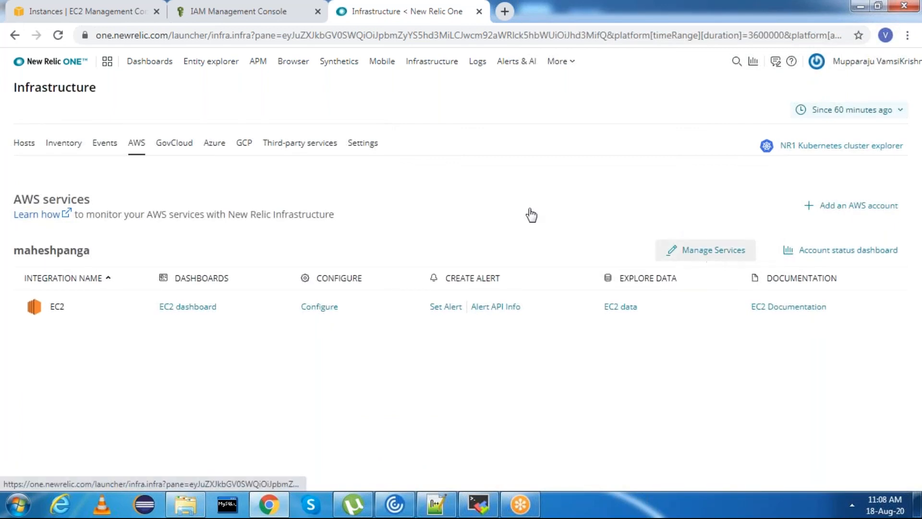
Open the service management settings of the connected AWS account and unlink the account from New Relic Infrastructure.
click(706, 250)
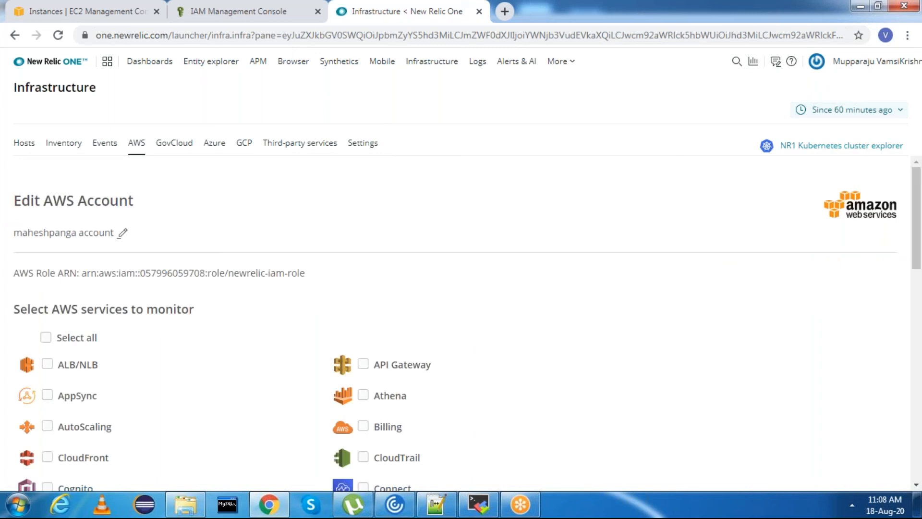
scroll(260, 329, down, 15)
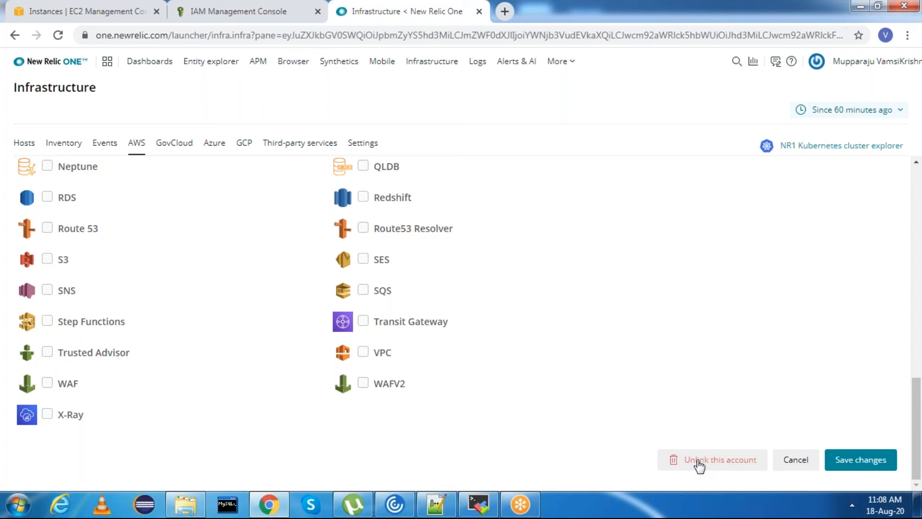
click(699, 462)
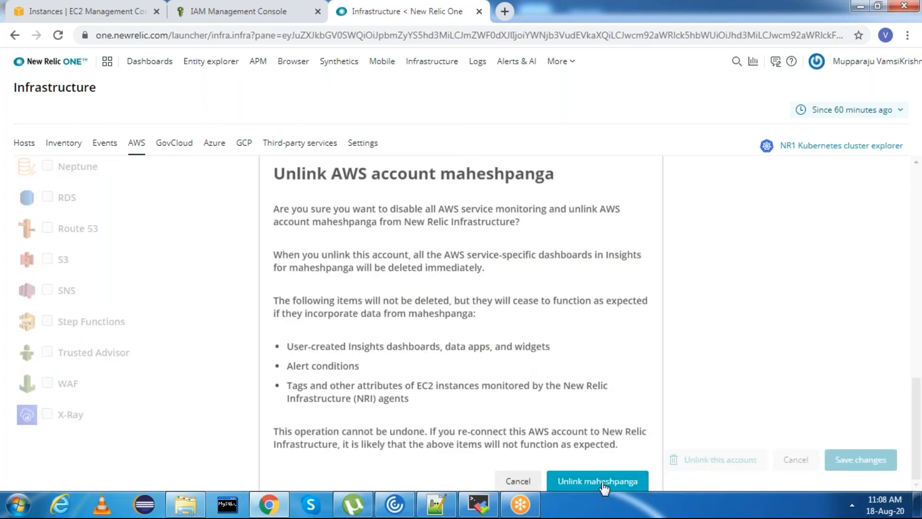
click(603, 486)
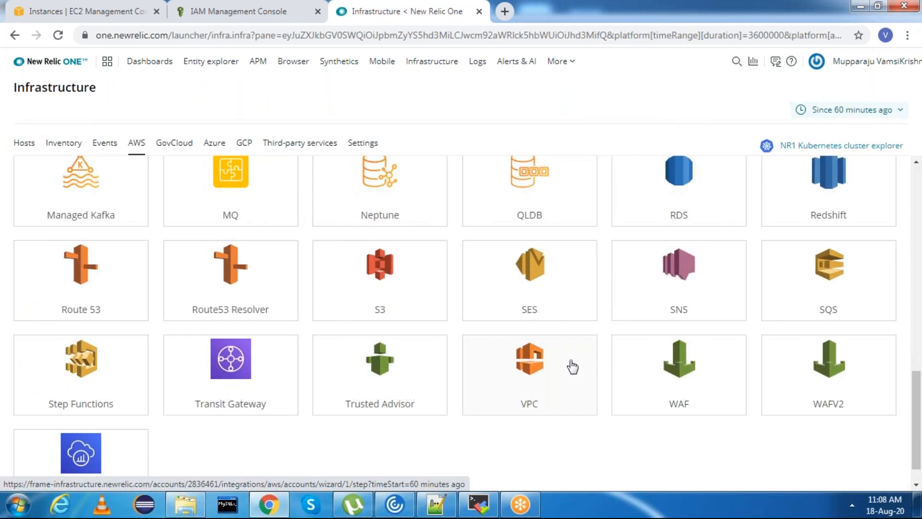
scroll(573, 367, up, 20)
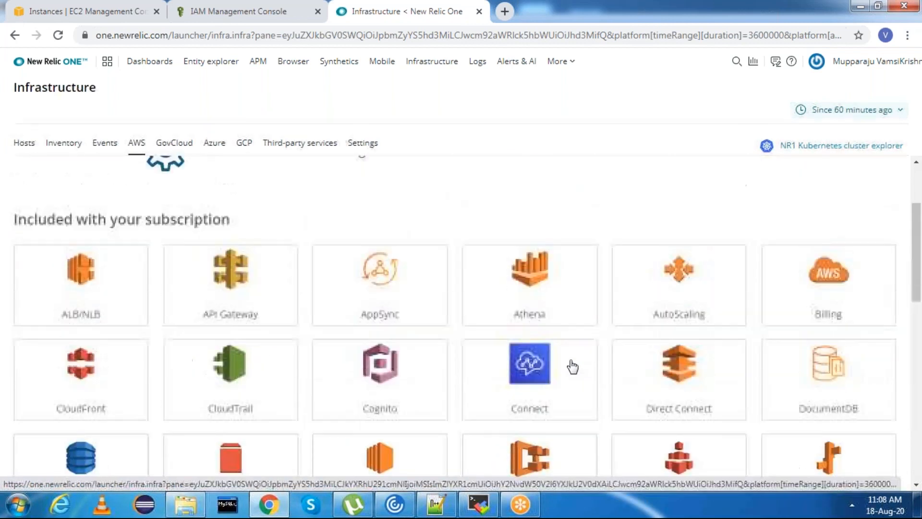